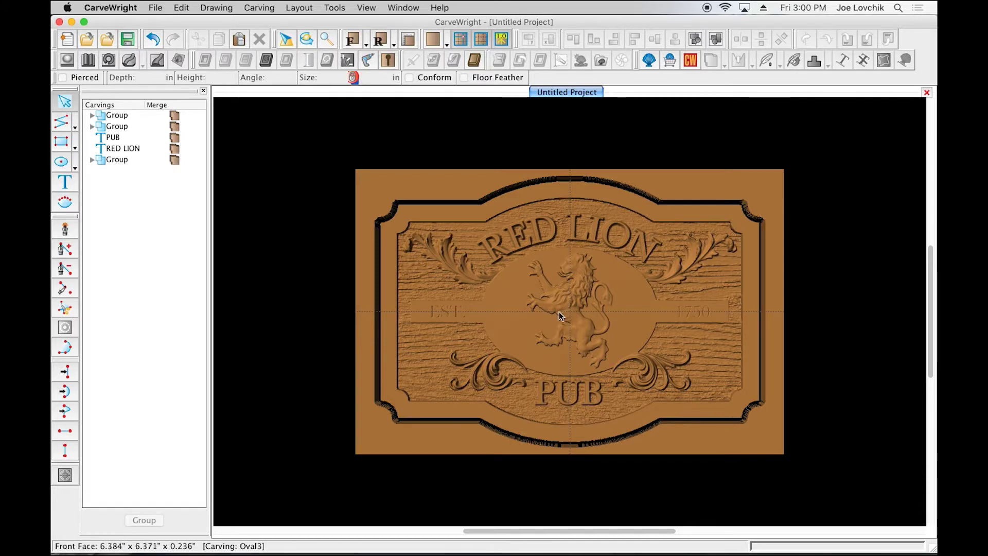
# Orbit the Red Lion Pub sign from flat face-on into a tilted 3-D view
pyautogui.moveTo(688, 362); pyautogui.dragTo(646, 332, button='middle')
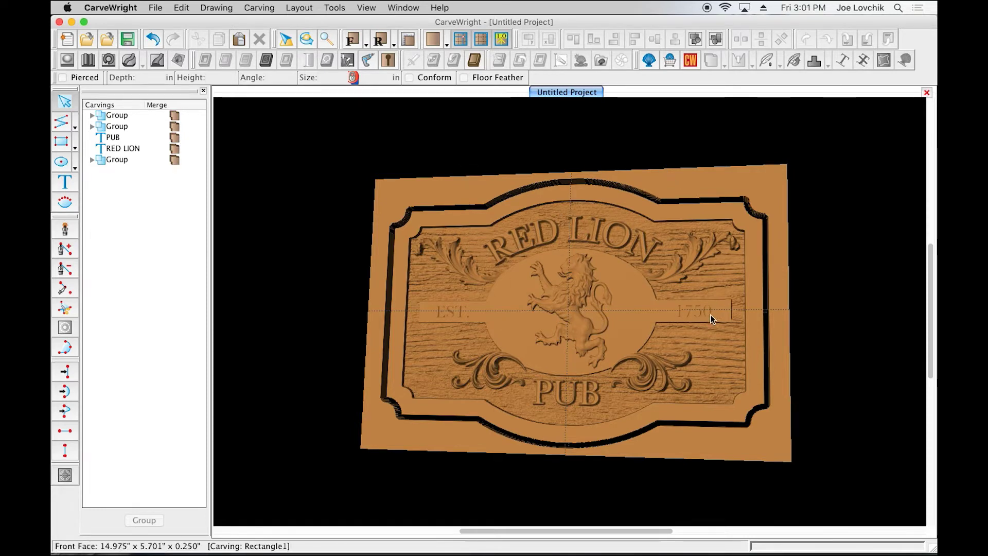
# Inspect the sign's outer border and orbit around the relief, ending nearly face-on
pyautogui.click(690, 400)
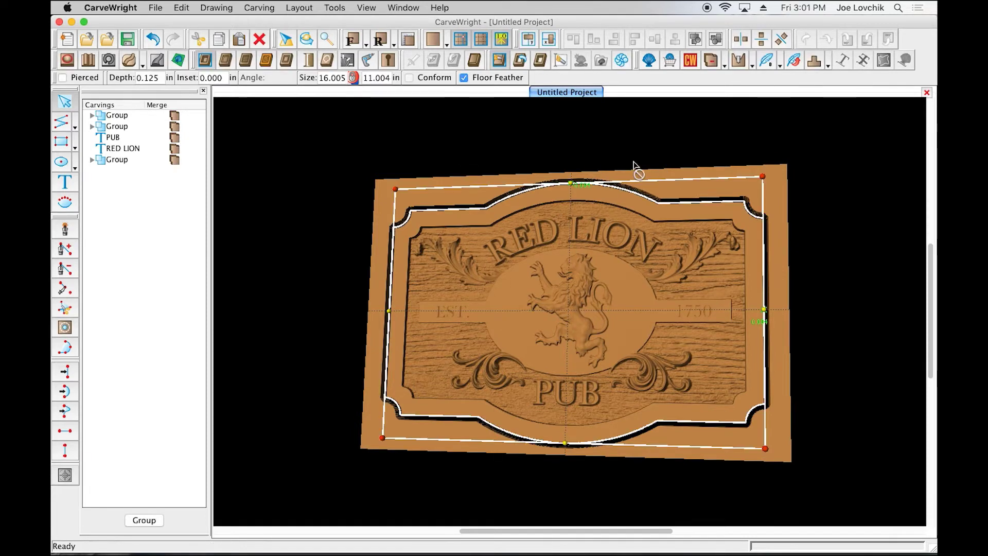
pyautogui.click(633, 166)
pyautogui.moveTo(626, 319); pyautogui.dragTo(480, 273)
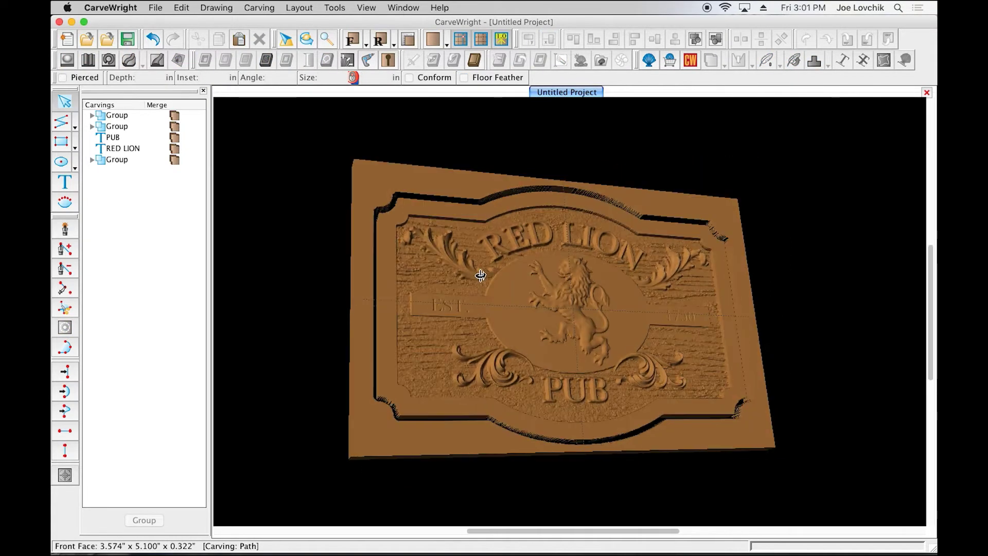
pyautogui.moveTo(644, 309); pyautogui.dragTo(538, 344)
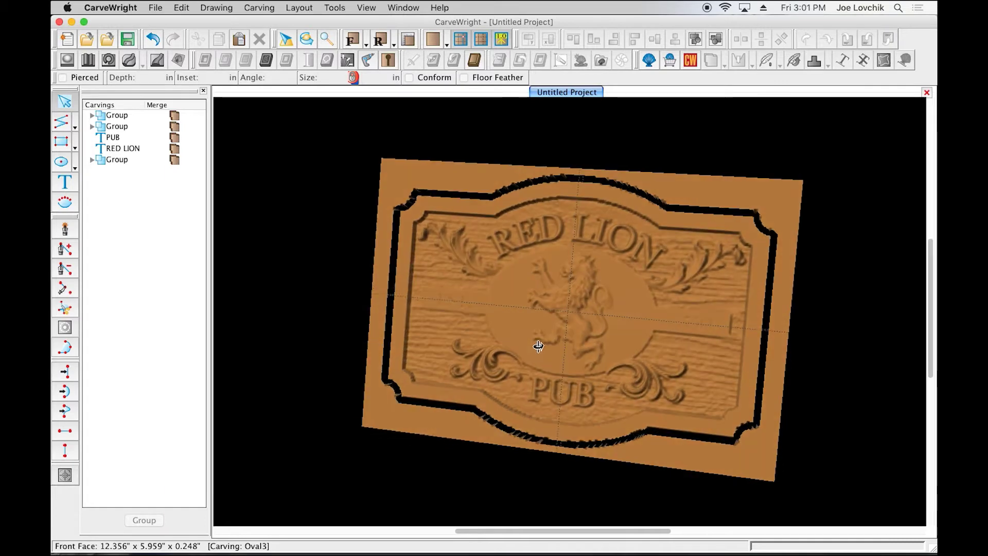
pyautogui.moveTo(517, 240); pyautogui.dragTo(717, 335)
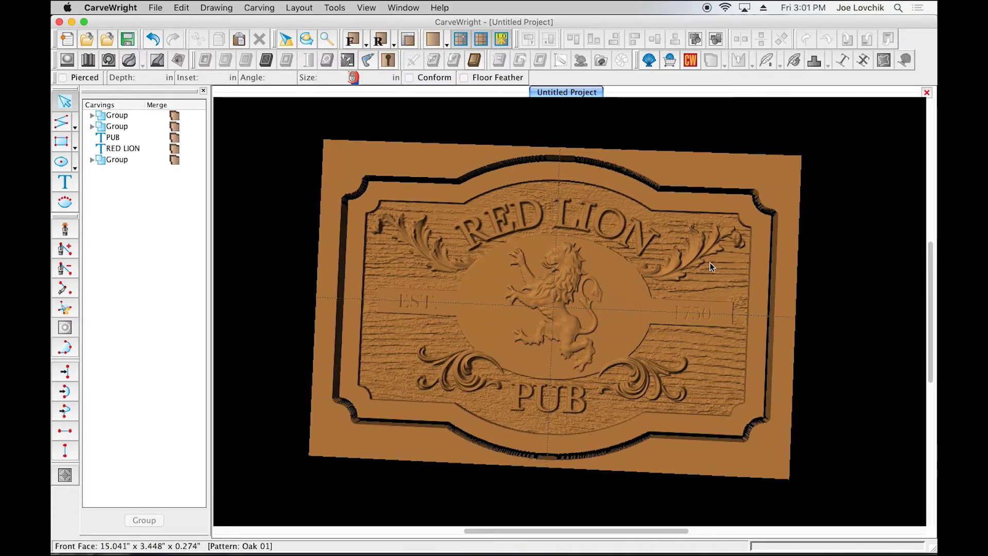
pyautogui.moveTo(659, 339); pyautogui.dragTo(675, 325)
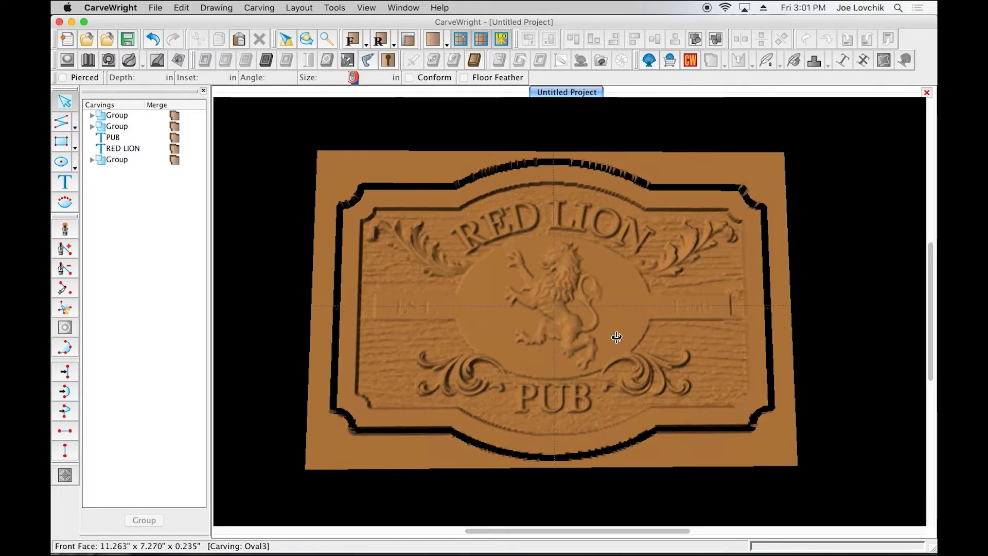
# Select the outer border and top-right filigree, then the first carving Group
pyautogui.click(434, 258)
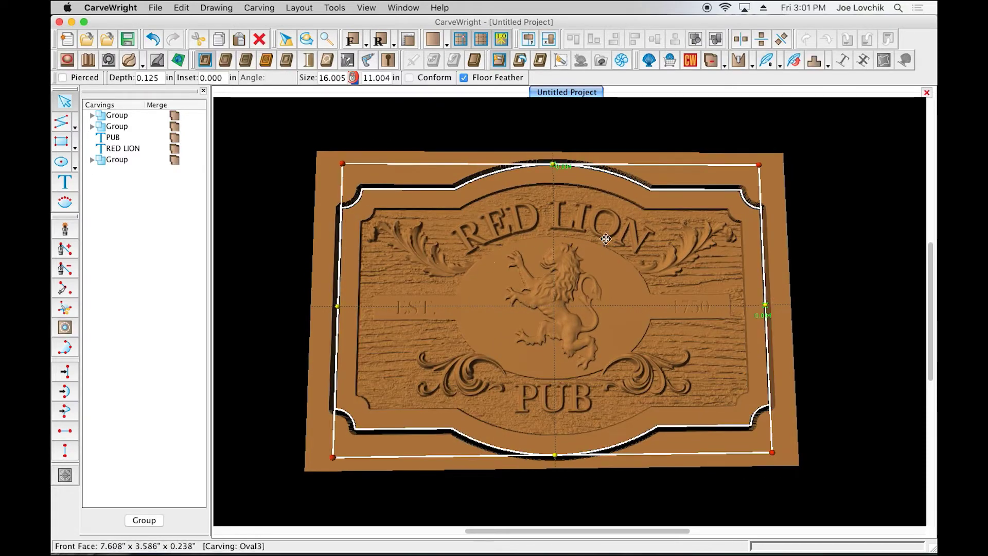
pyautogui.click(688, 249)
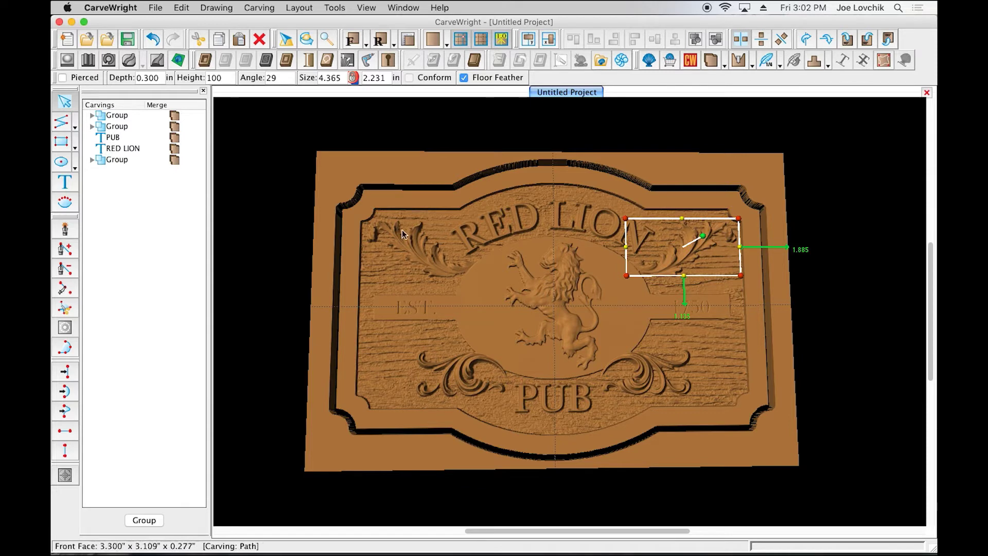
pyautogui.click(109, 119)
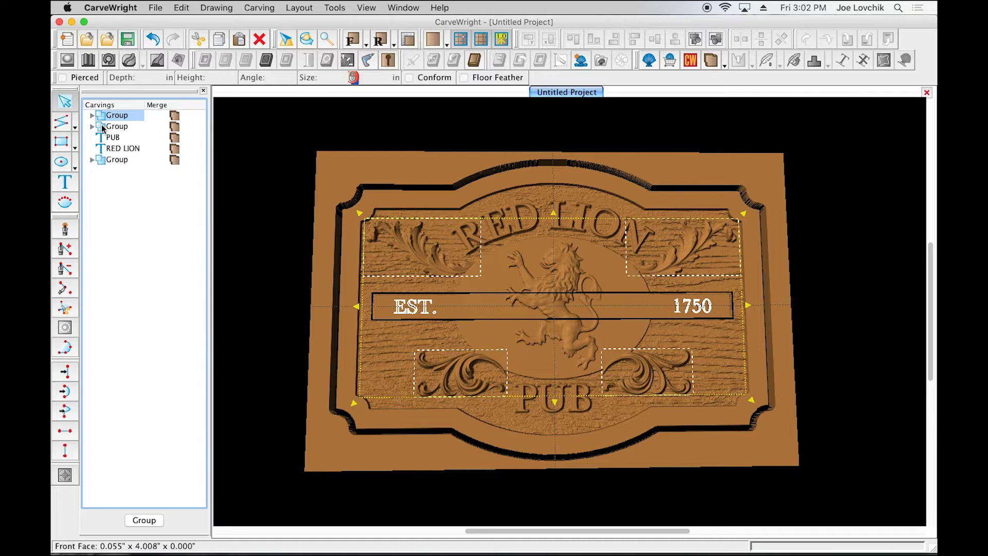
# Group the three carving groups plus PUB and RED LION text, then select the parent Group
pyautogui.keyDown('shift'); pyautogui.click(102, 126); pyautogui.keyUp('shift')
pyautogui.keyDown('shift'); pyautogui.click(103, 137); pyautogui.keyUp('shift')
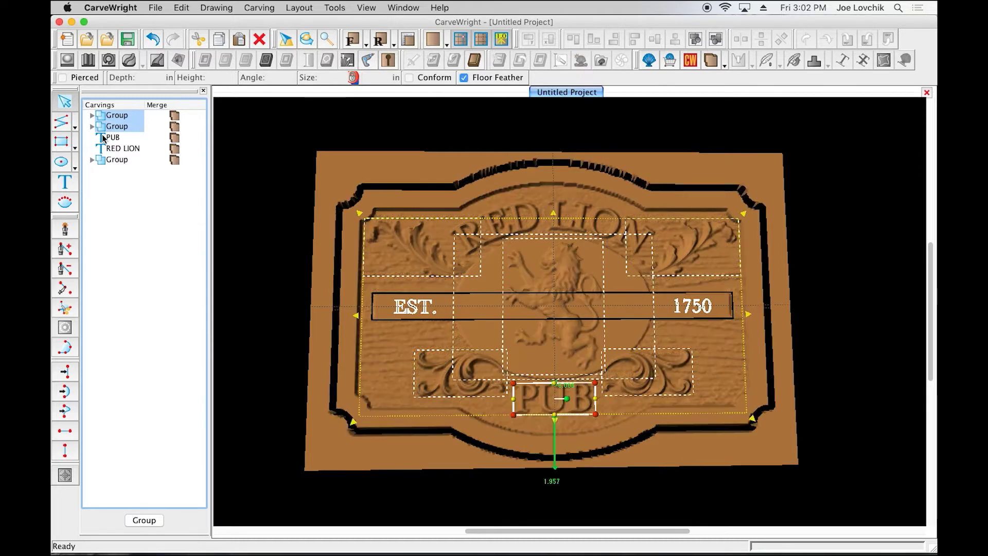
pyautogui.keyDown('shift'); pyautogui.click(103, 148); pyautogui.keyUp('shift')
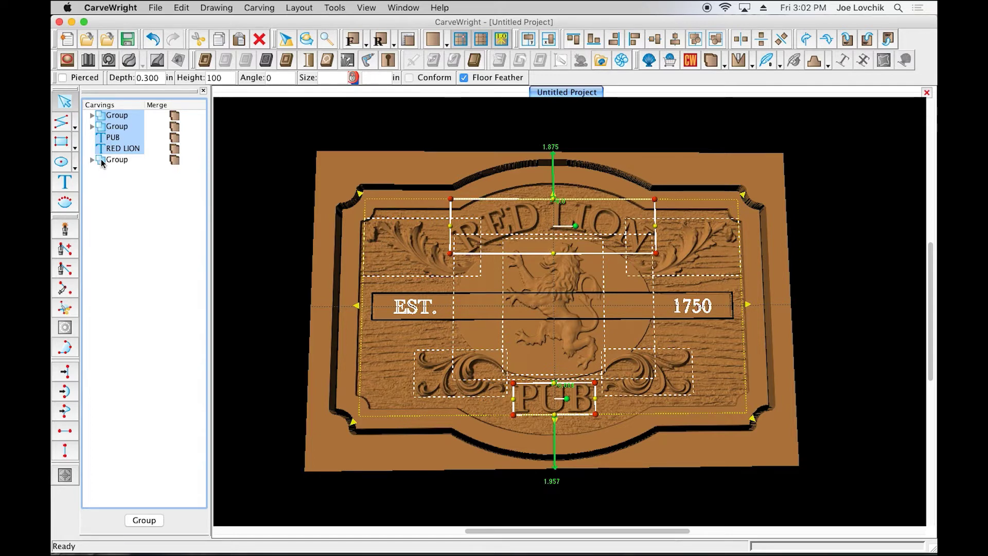
pyautogui.keyDown('shift'); pyautogui.click(111, 160); pyautogui.keyUp('shift')
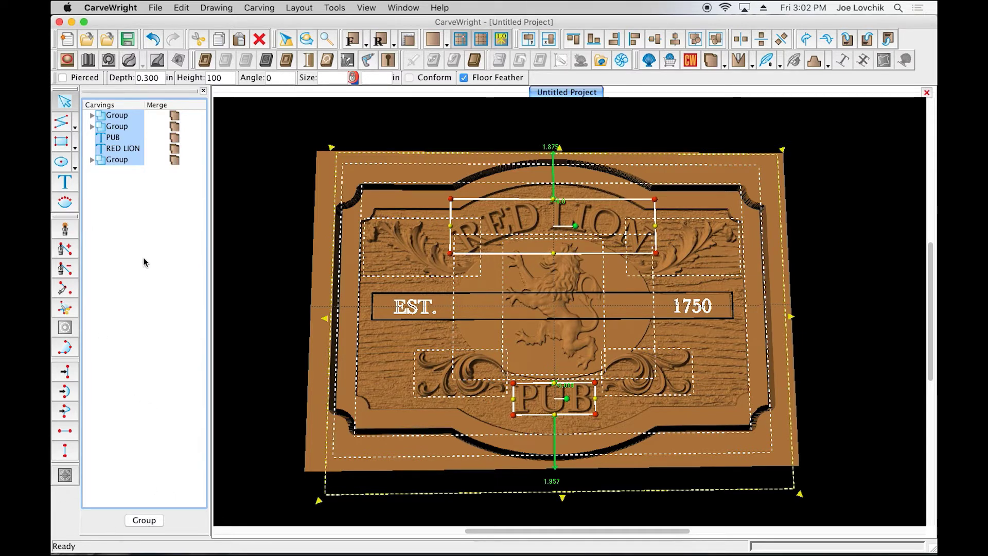
pyautogui.press('super+g')
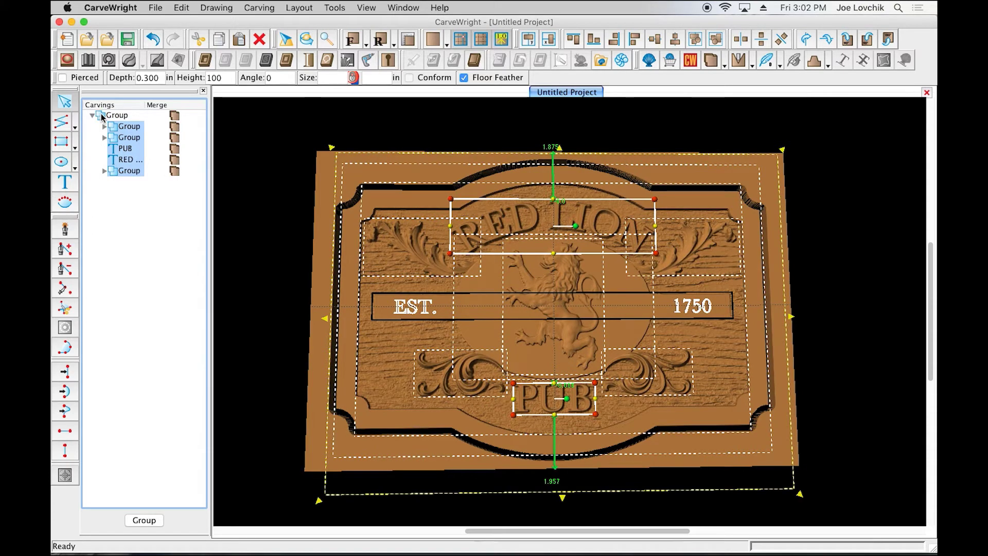
pyautogui.click(102, 118)
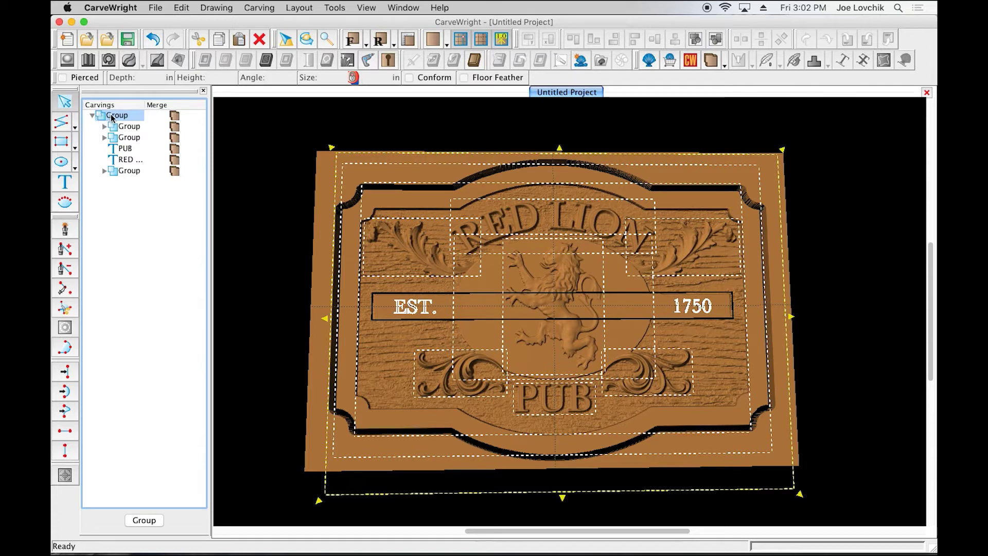
# Save the grouped sign with Make Pattern as RED LION PUB in the SIGNS category
pyautogui.click(578, 62)
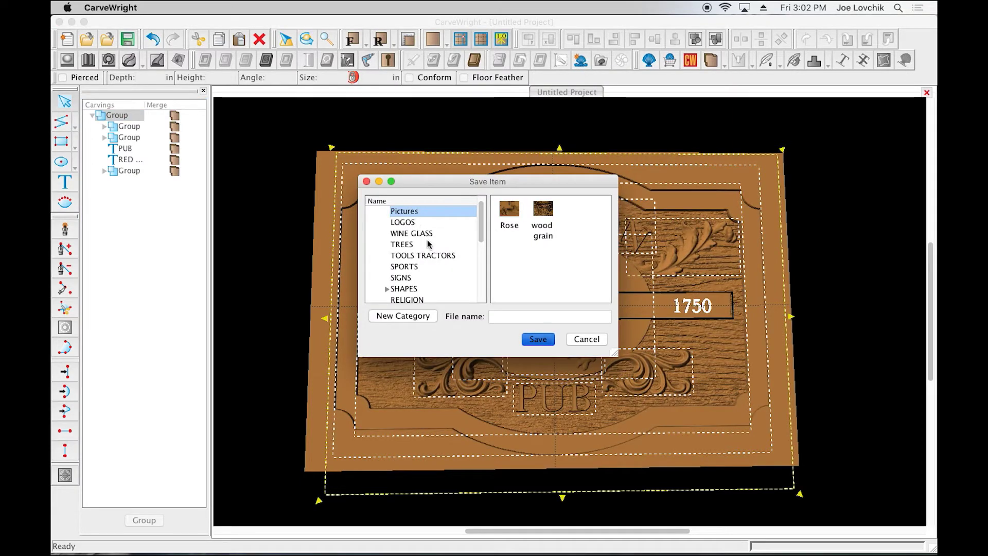
pyautogui.click(406, 279)
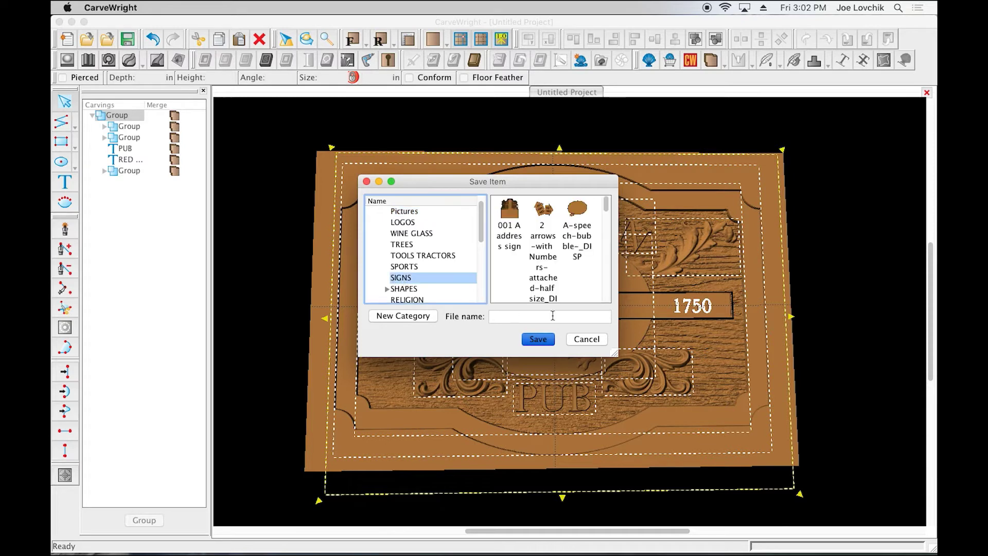
pyautogui.click(514, 318)
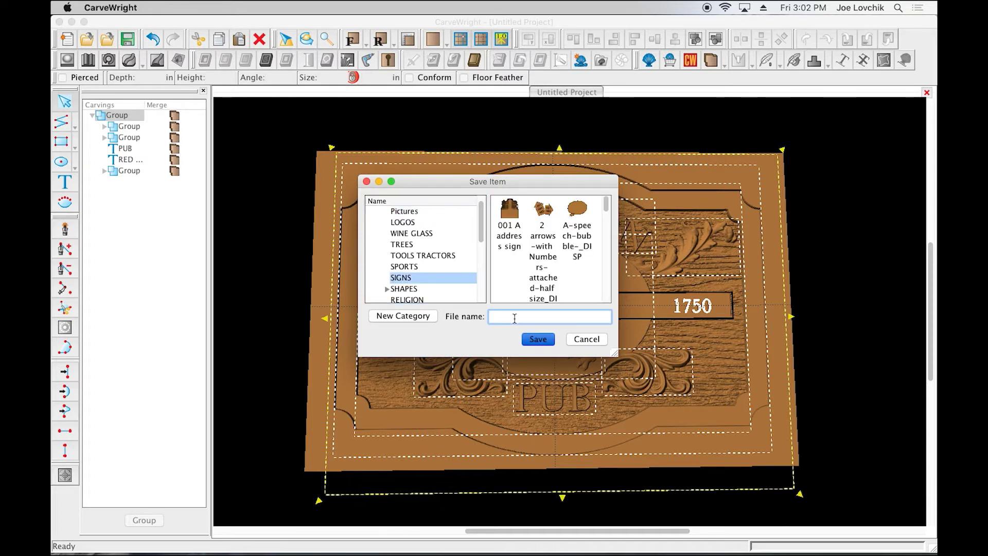
pyautogui.write('RED LION PUB')
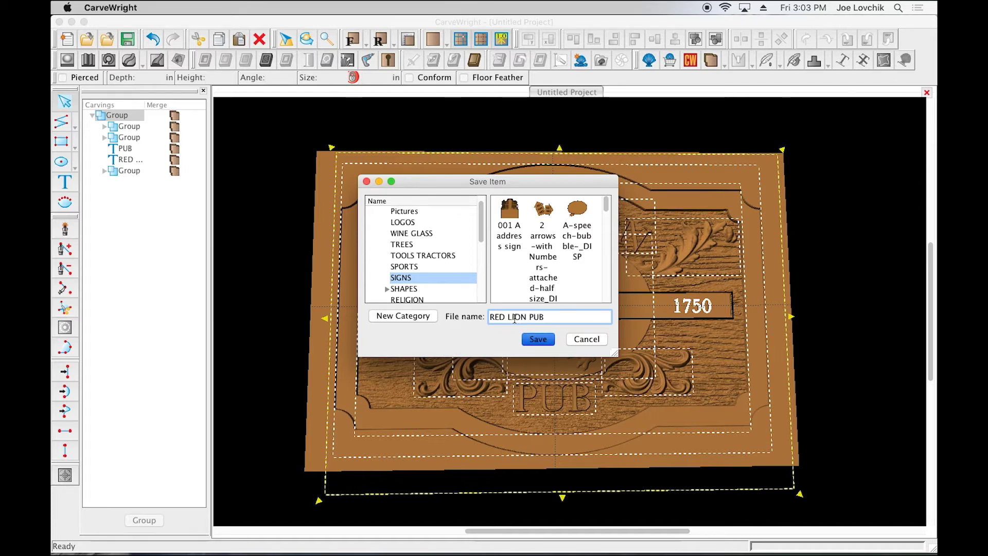
pyautogui.click(545, 340)
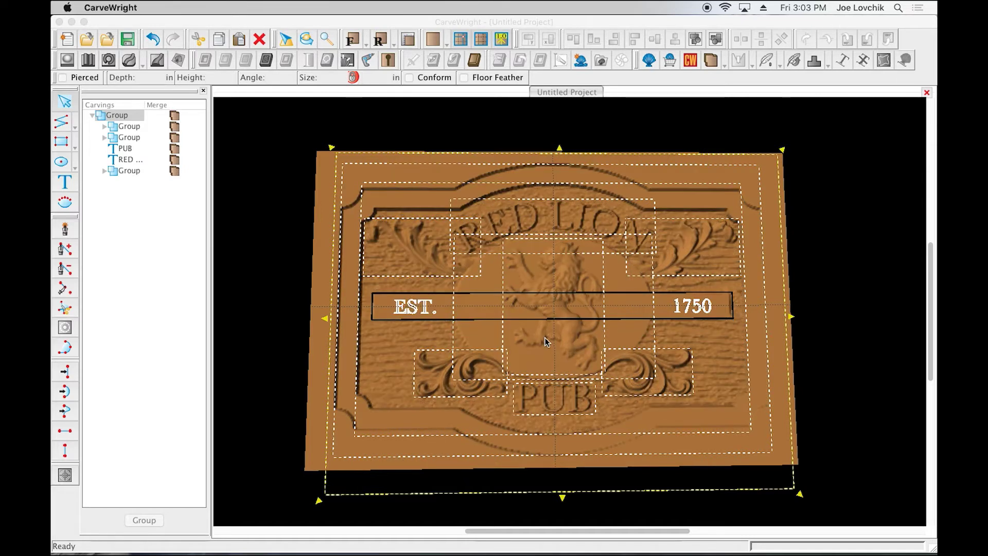
# Create a new blank board project 50 inches long and 14 inches wide
pyautogui.click(419, 173)
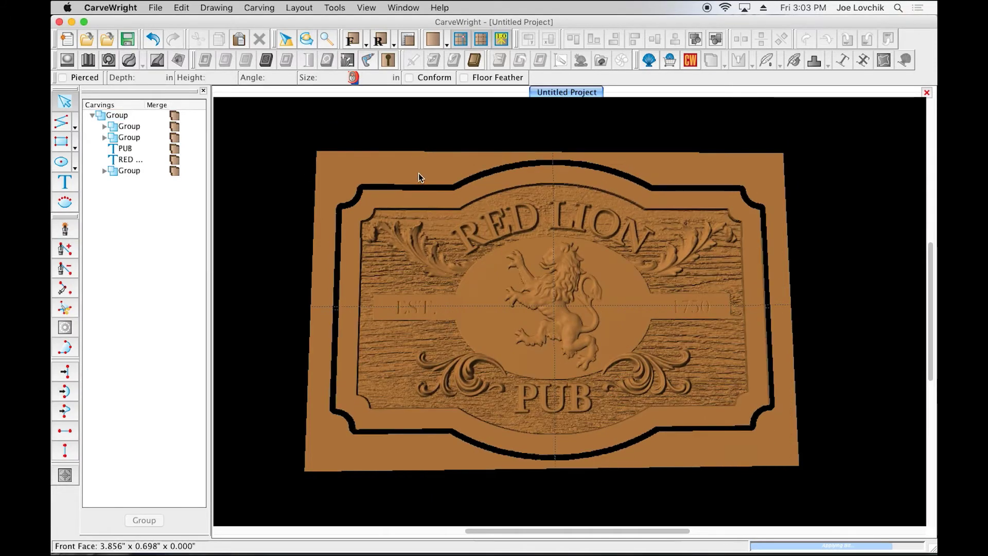
pyautogui.click(155, 7)
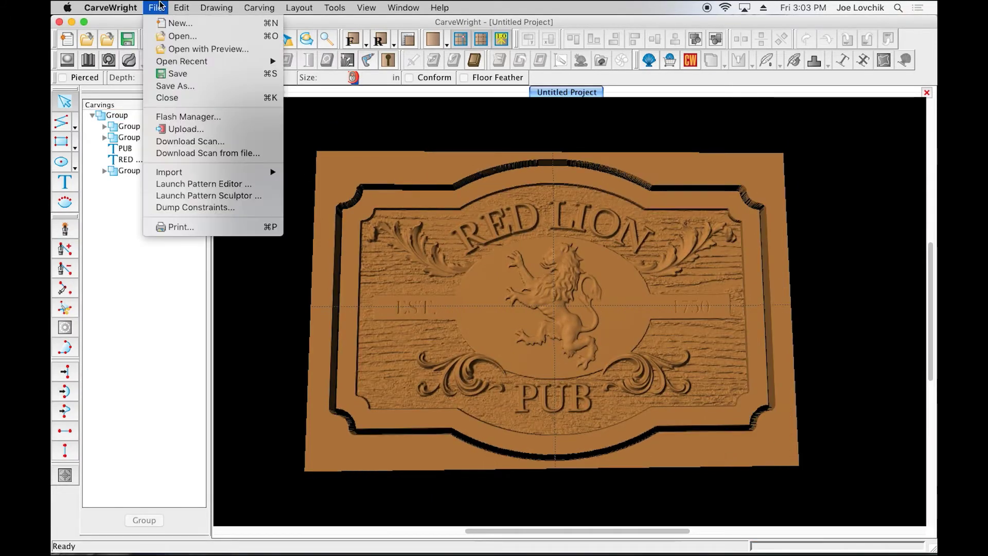
pyautogui.click(175, 24)
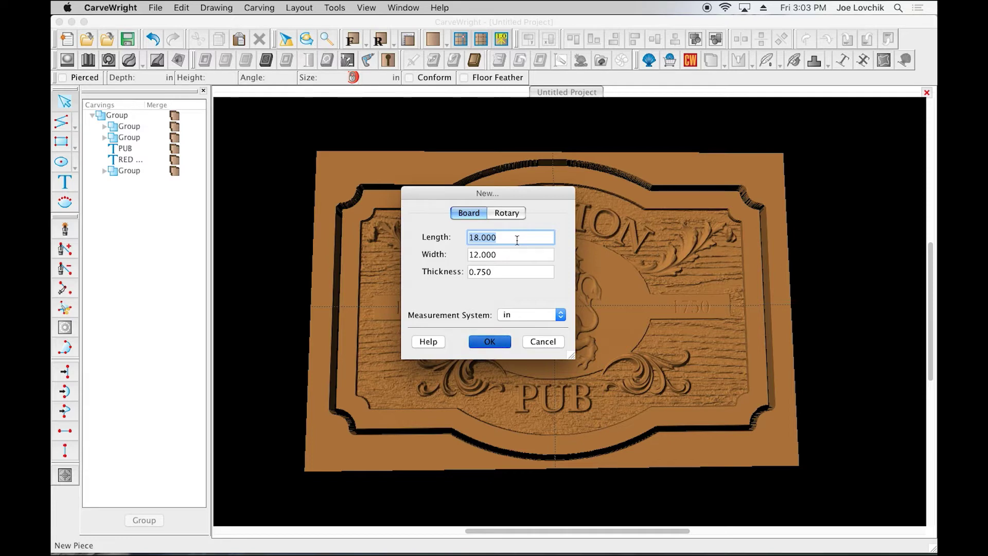
pyautogui.write('50')
pyautogui.press('Tab')
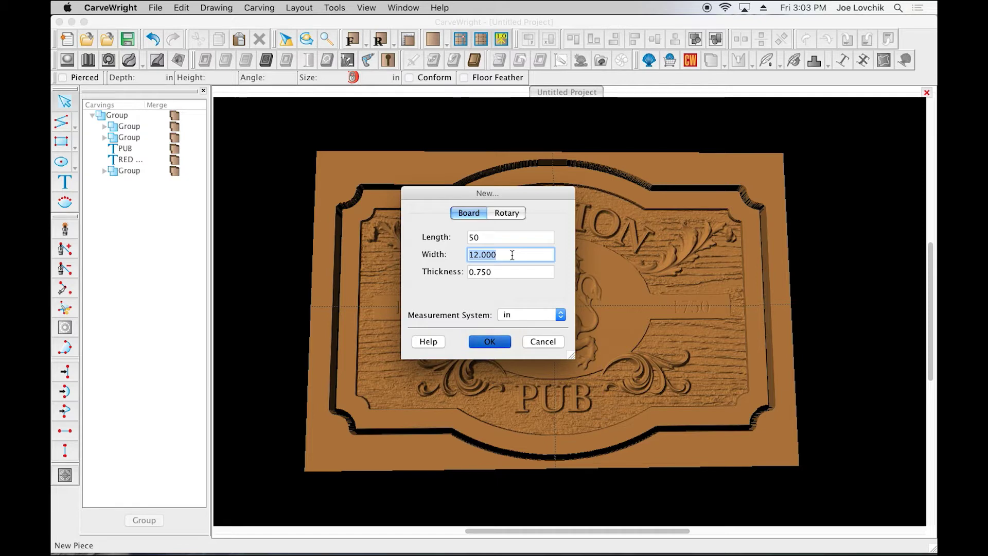
pyautogui.write('14')
pyautogui.click(493, 340)
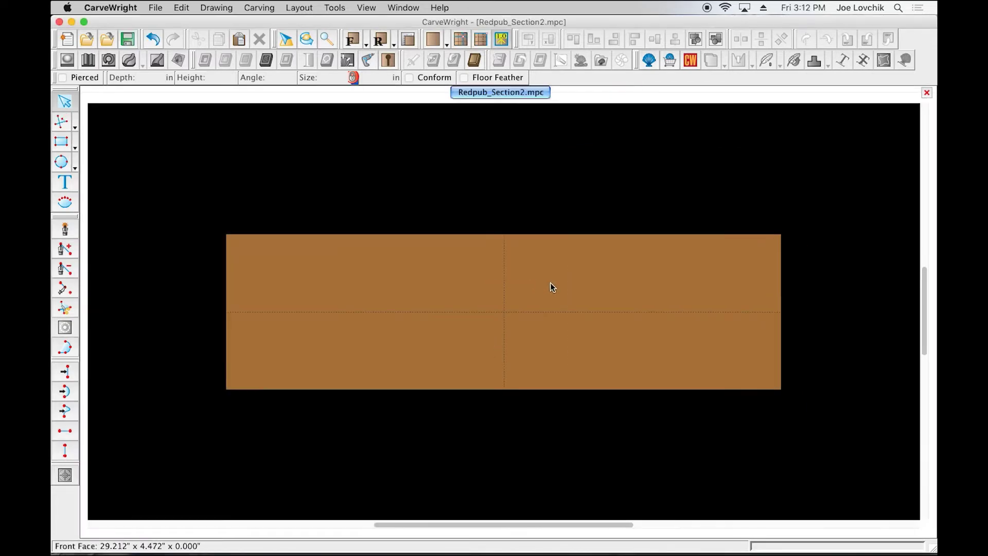
# Place the RED LION PUB pattern from the SIGNS folder on the board, about 16 by 11 in
pyautogui.scroll(1, 551, 286)
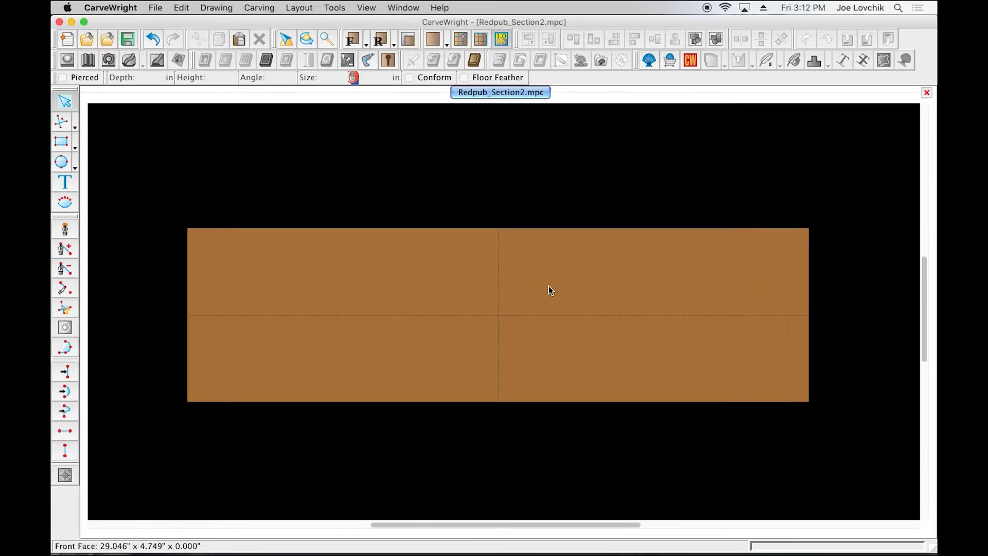
pyautogui.click(649, 61)
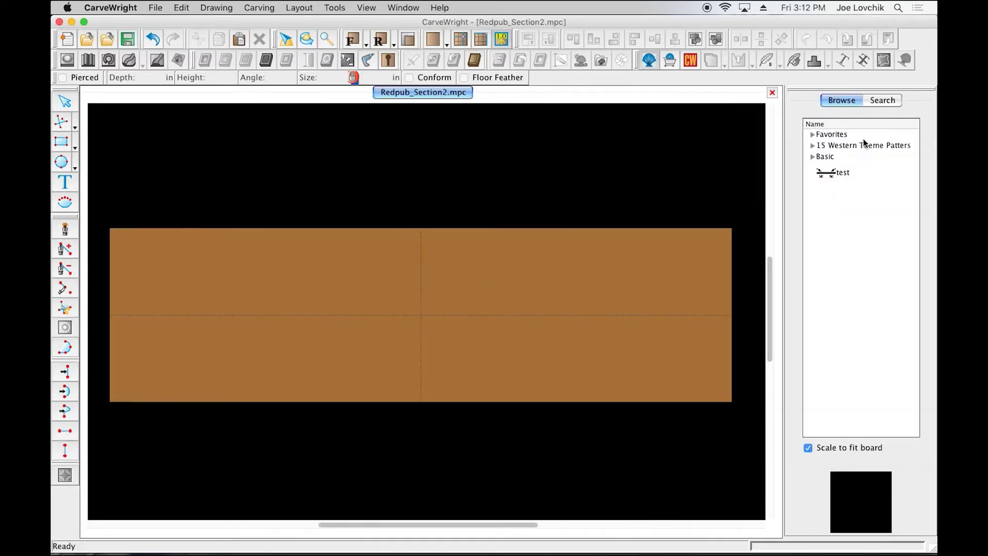
pyautogui.click(811, 135)
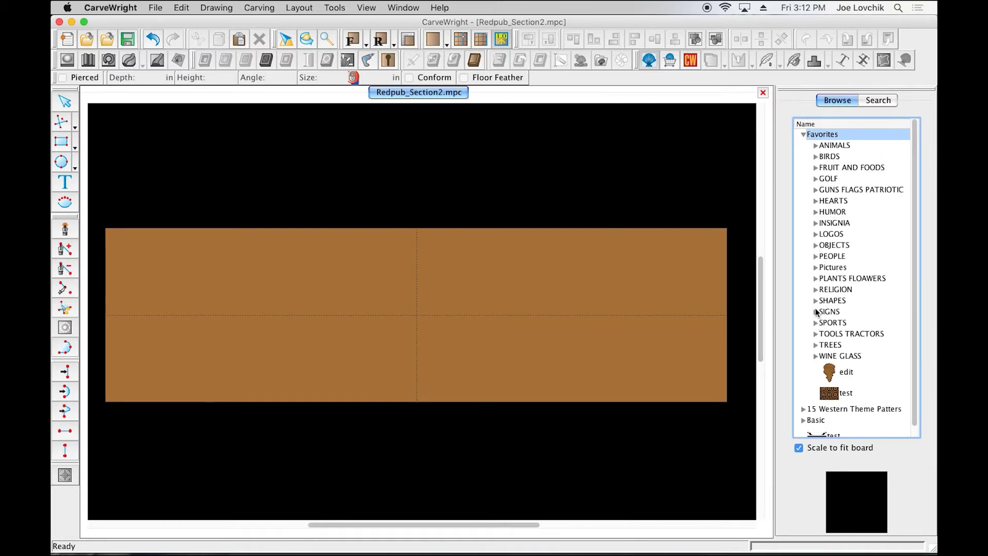
pyautogui.doubleClick(817, 311)
pyautogui.scroll(-8, 856, 391)
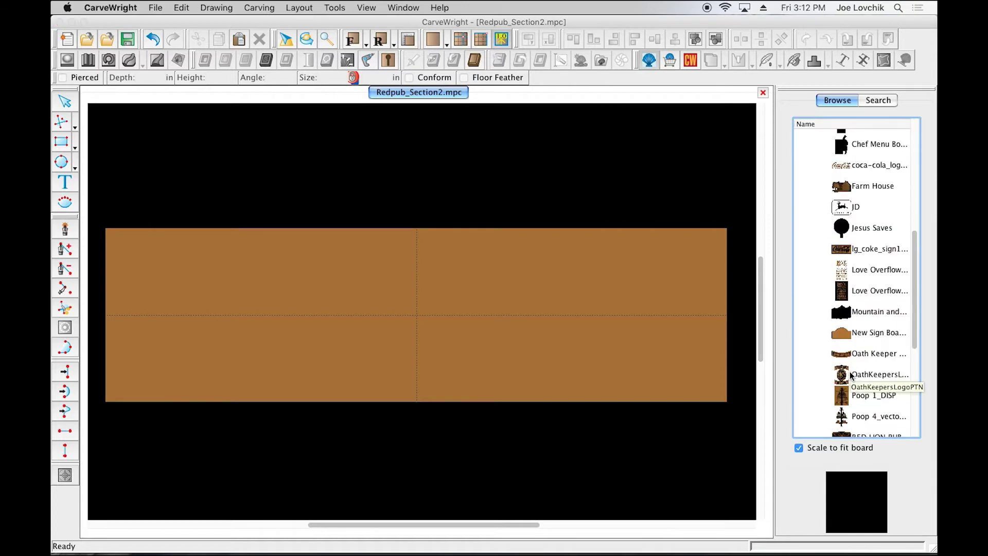
pyautogui.moveTo(847, 290); pyautogui.dragTo(486, 353)
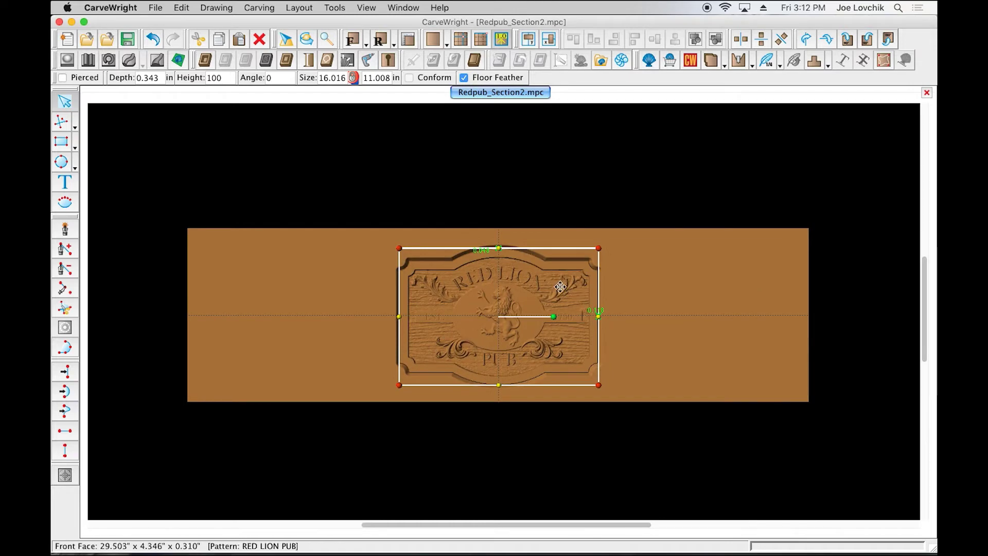
pyautogui.moveTo(560, 319); pyautogui.dragTo(520, 350, button='right')
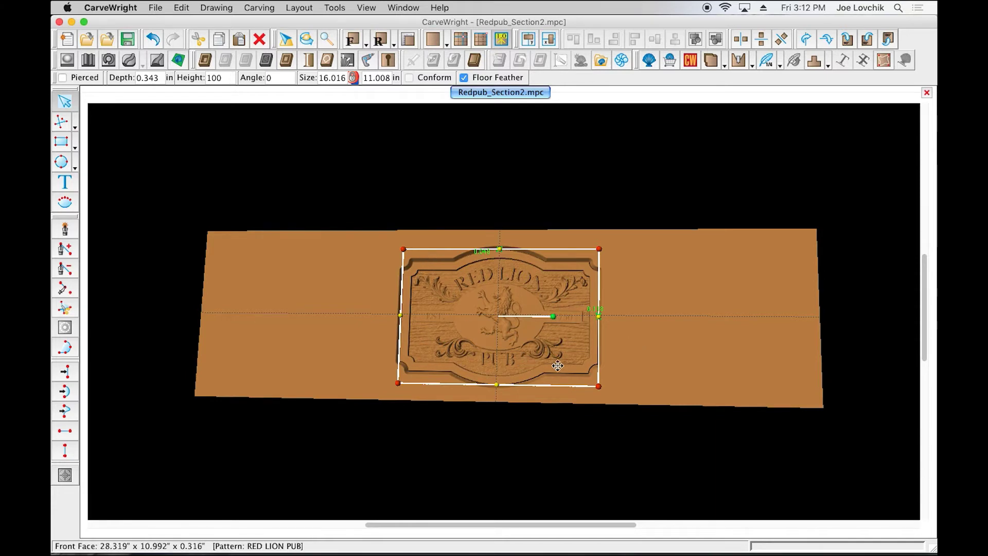
# Enlarge the sign pattern to a width of 48 inches
pyautogui.moveTo(599, 386); pyautogui.dragTo(713, 467)
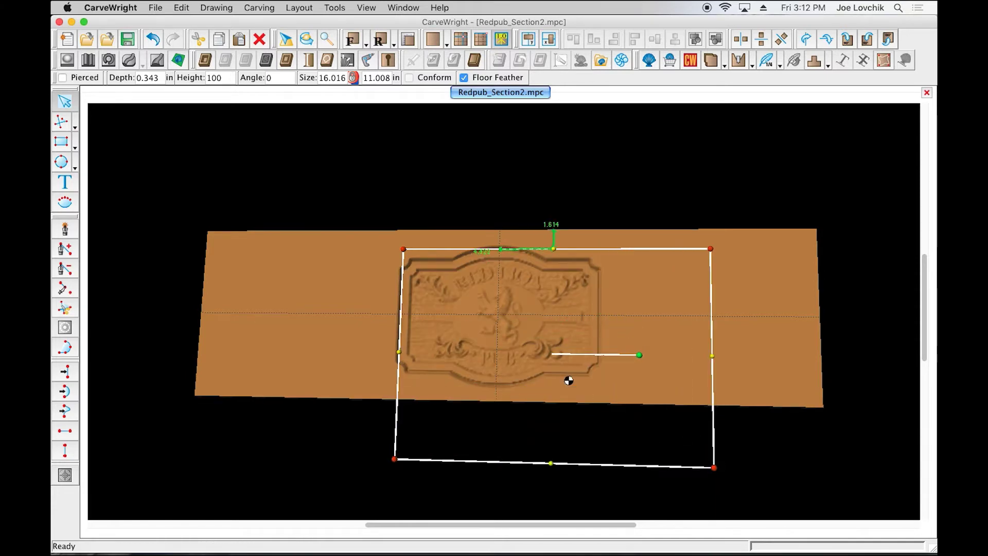
pyautogui.moveTo(401, 242); pyautogui.dragTo(290, 188)
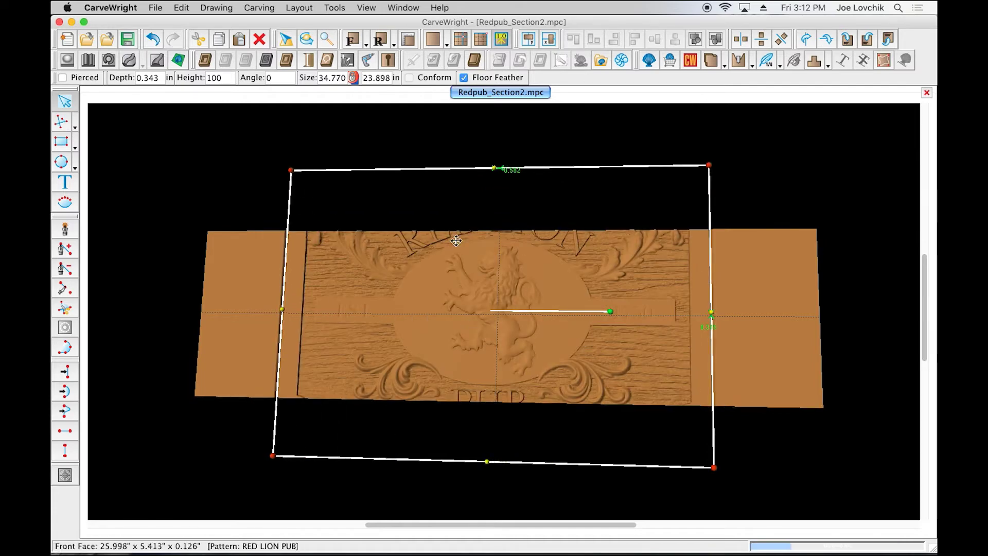
pyautogui.doubleClick(332, 79)
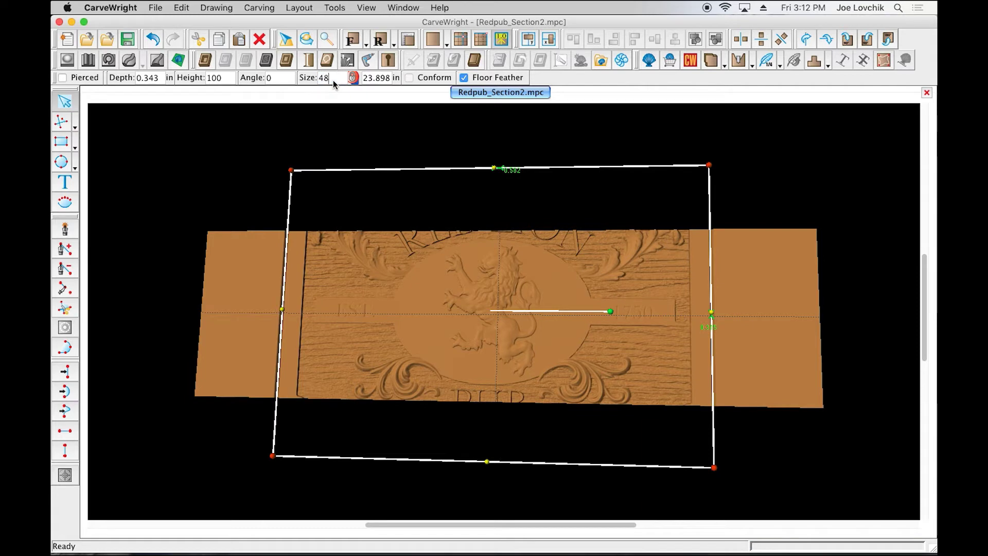
pyautogui.write('48')
pyautogui.press('Return')
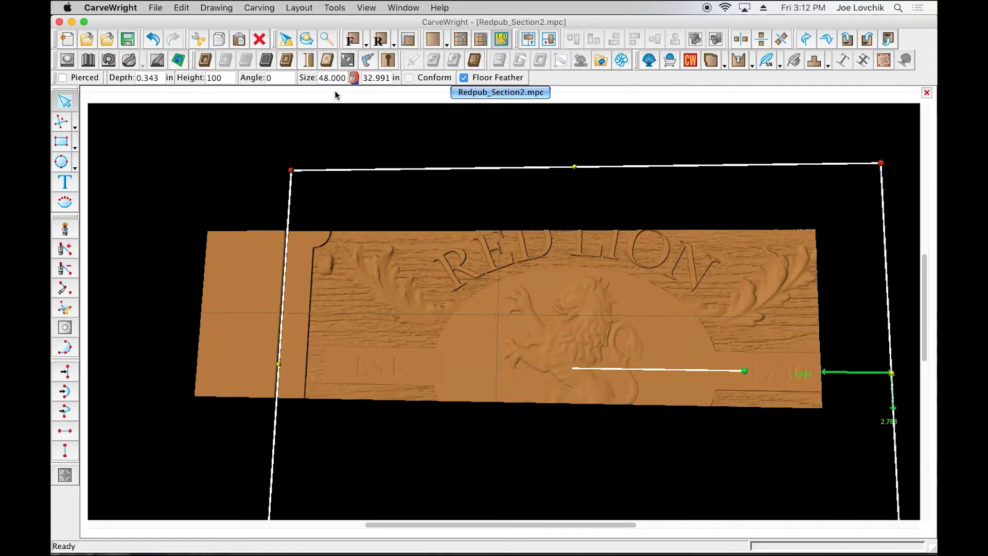
# Centre the carving horizontally on the board and slide it vertically into position
pyautogui.rightClick(608, 335)
pyautogui.moveTo(647, 30)
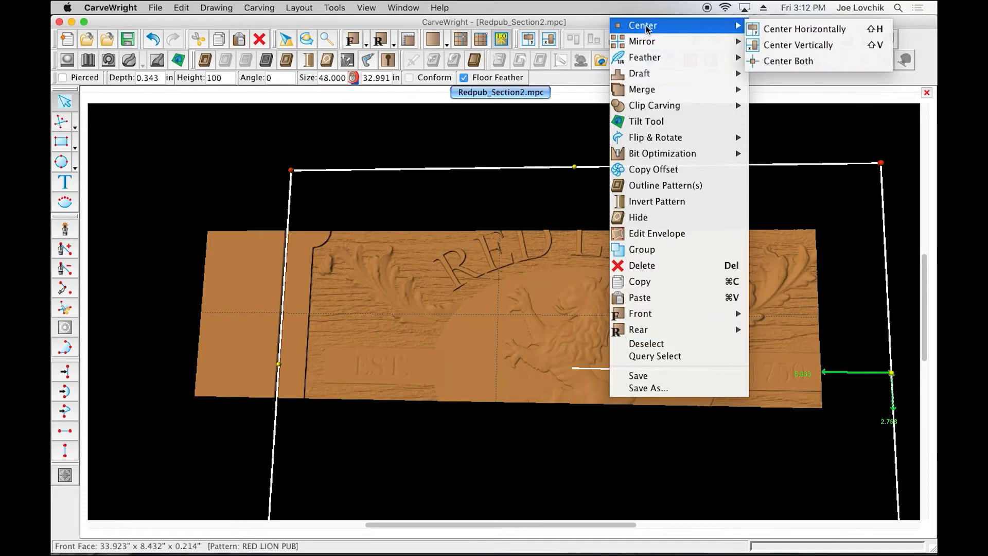
pyautogui.click(789, 30)
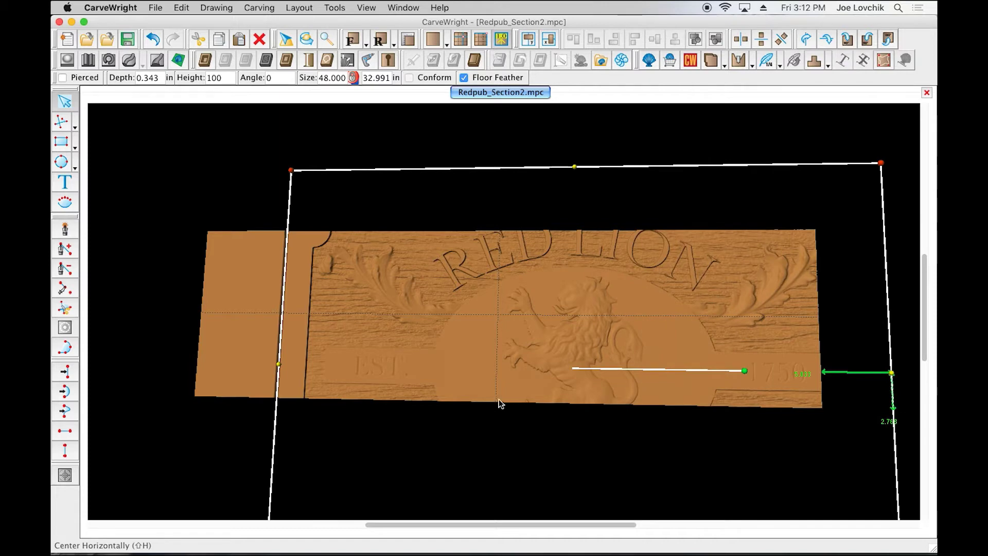
pyautogui.moveTo(508, 369); pyautogui.dragTo(510, 286)
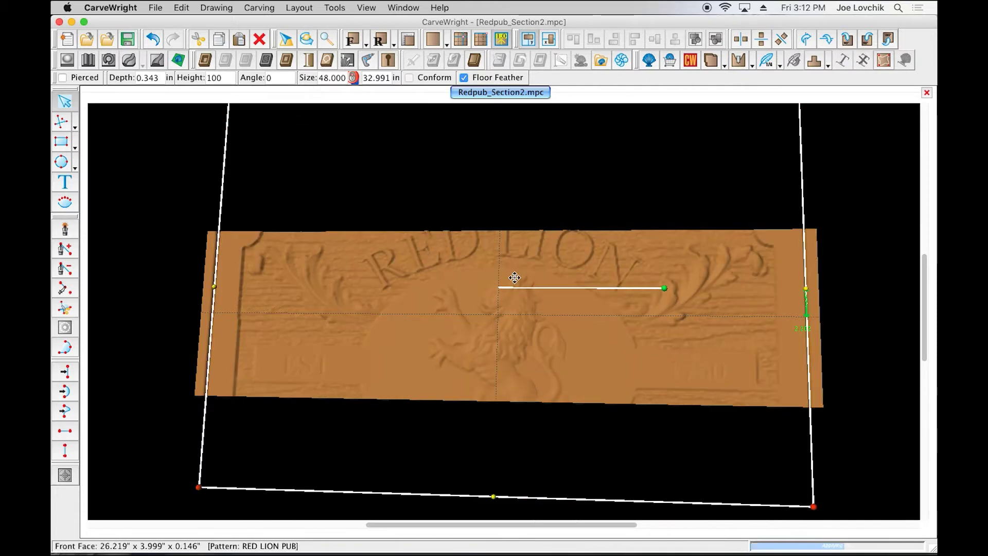
pyautogui.moveTo(524, 373); pyautogui.dragTo(546, 346)
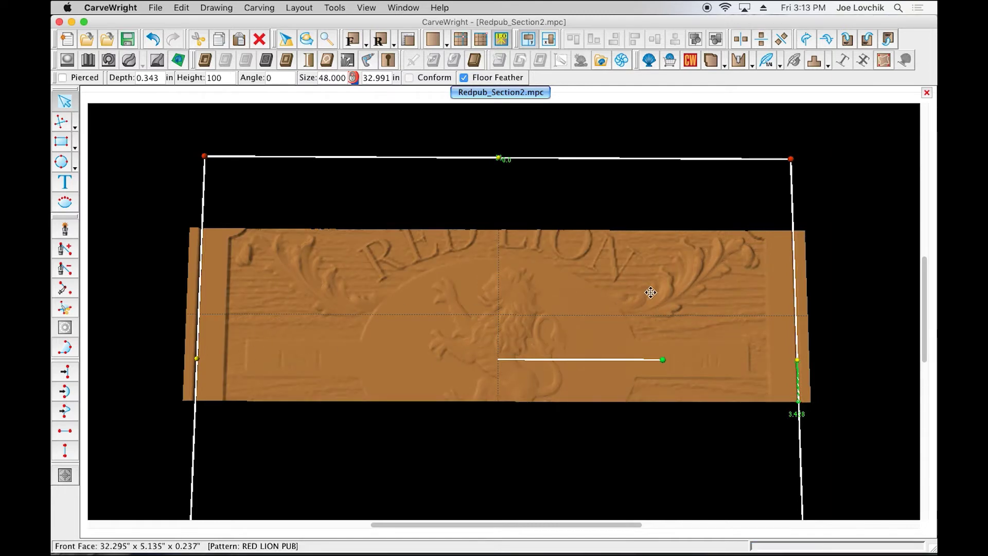
# Set the carving depth to 0.650 inches and rotate the view to check it
pyautogui.doubleClick(162, 79)
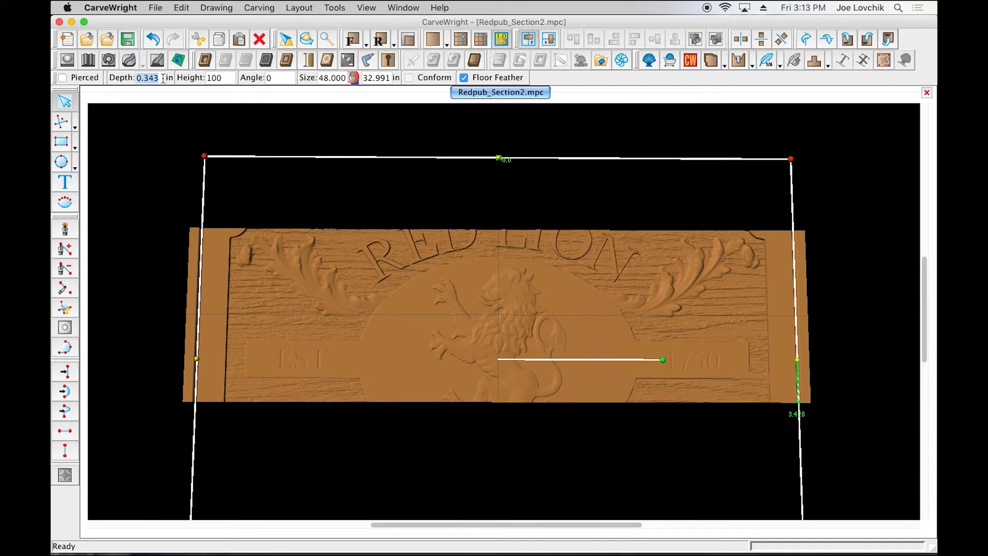
pyautogui.write('.')
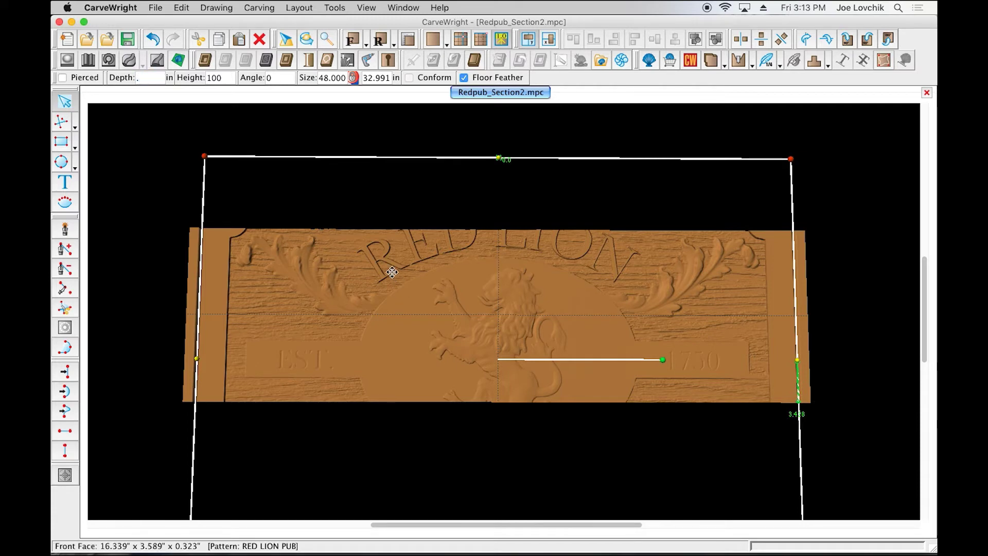
pyautogui.write('5')
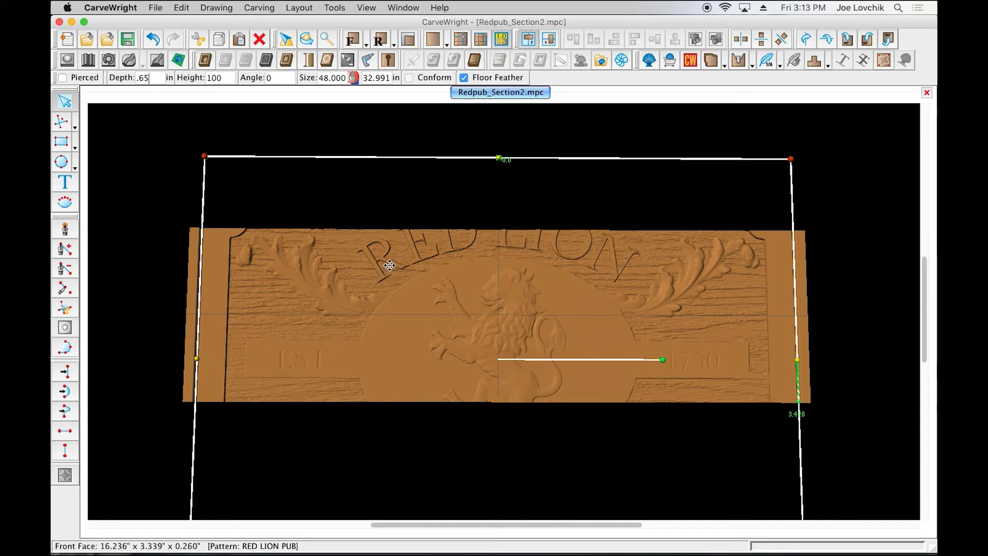
pyautogui.press('Return')
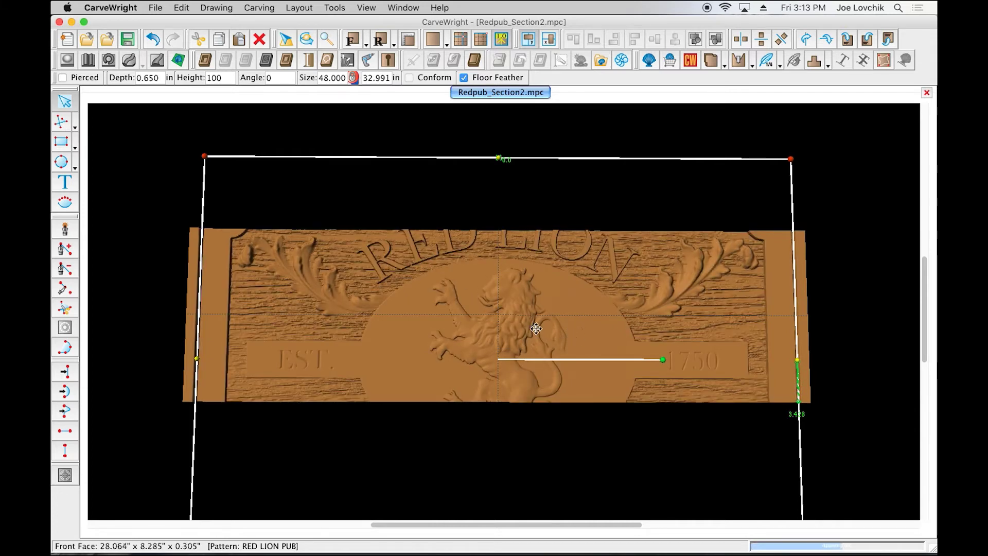
pyautogui.moveTo(535, 341)
pyautogui.mouseDown()
pyautogui.moveTo(633, 317)
pyautogui.moveTo(663, 319)
pyautogui.moveTo(525, 374)
pyautogui.moveTo(529, 360)
pyautogui.mouseUp()
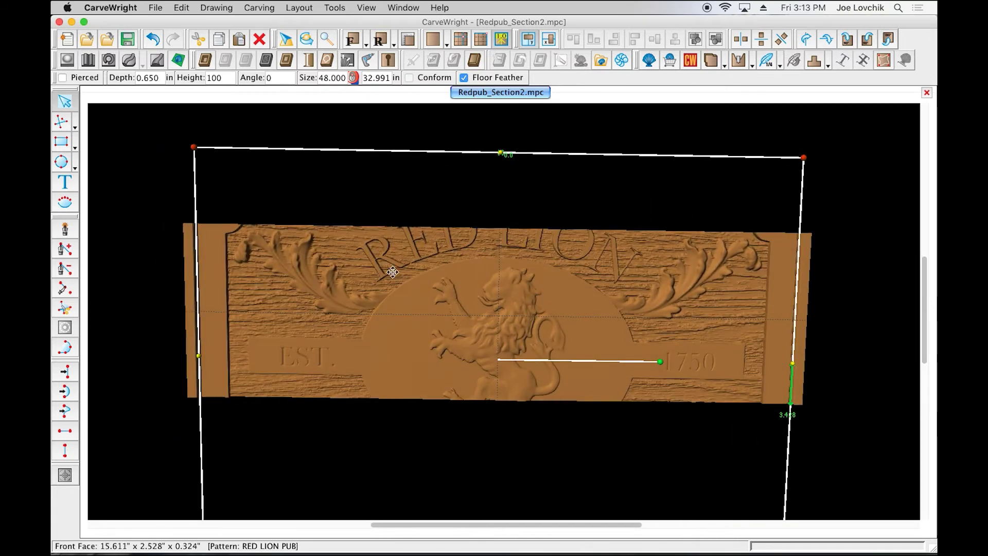
pyautogui.moveTo(595, 293); pyautogui.dragTo(569, 232)
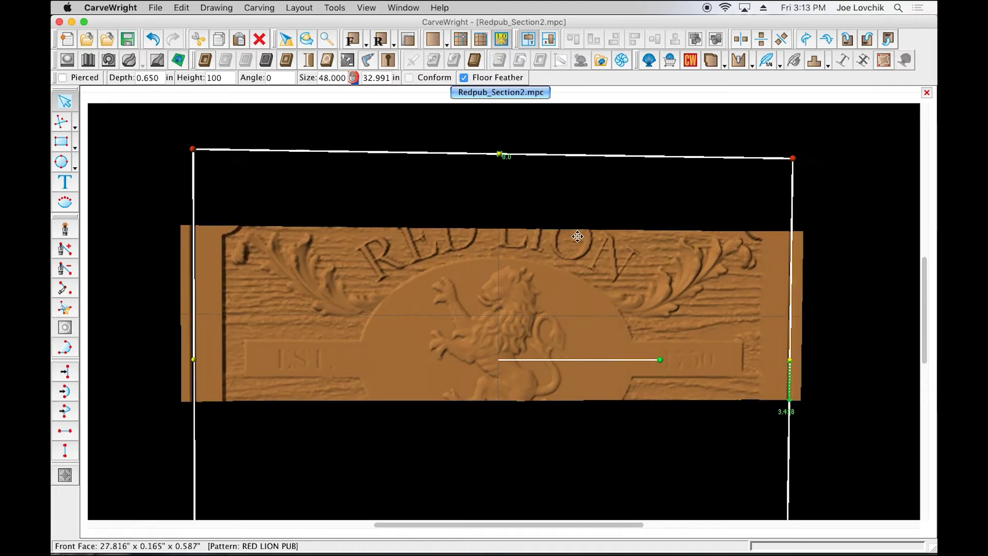
# Set bit optimization to Best and apply a Medium draft to the carving
pyautogui.click(828, 63)
pyautogui.click(778, 144)
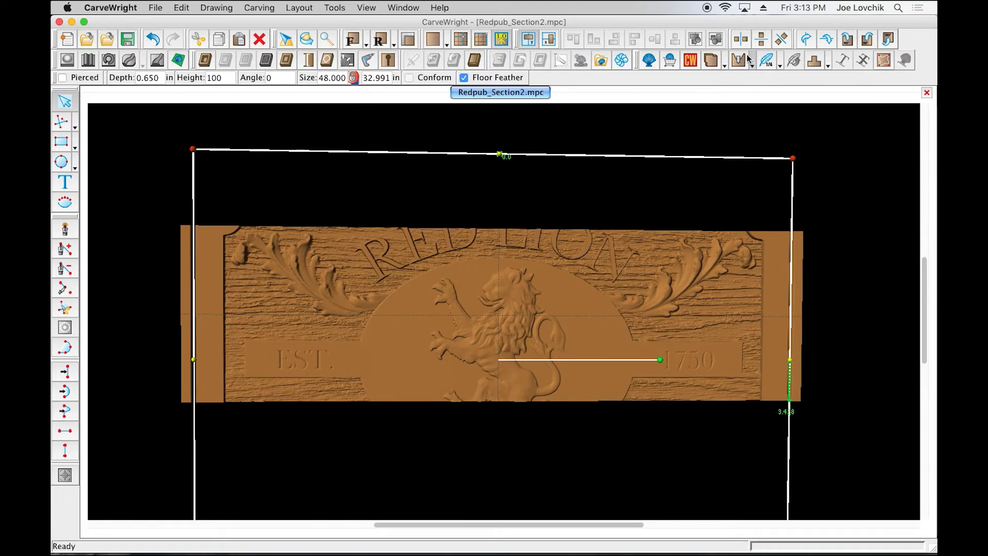
pyautogui.click(828, 64)
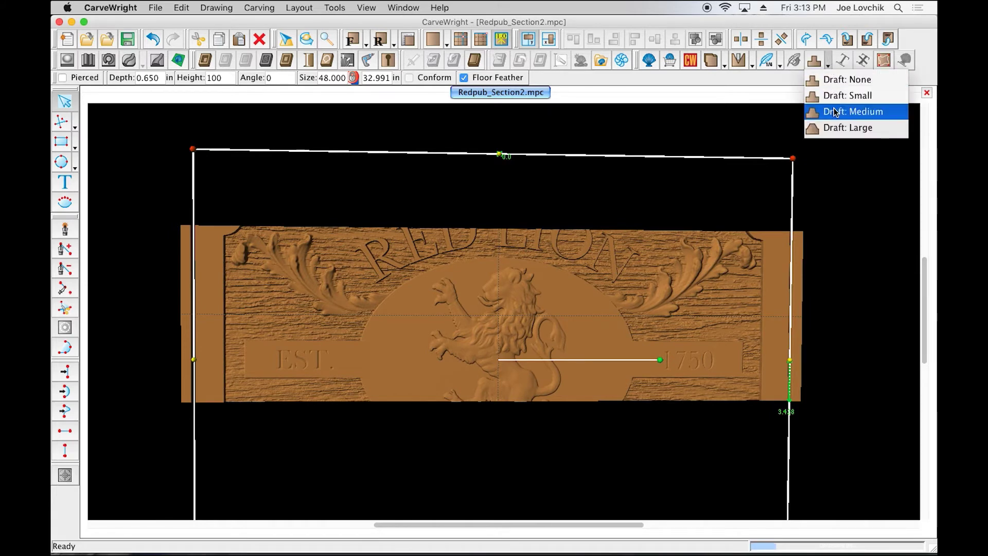
pyautogui.click(833, 112)
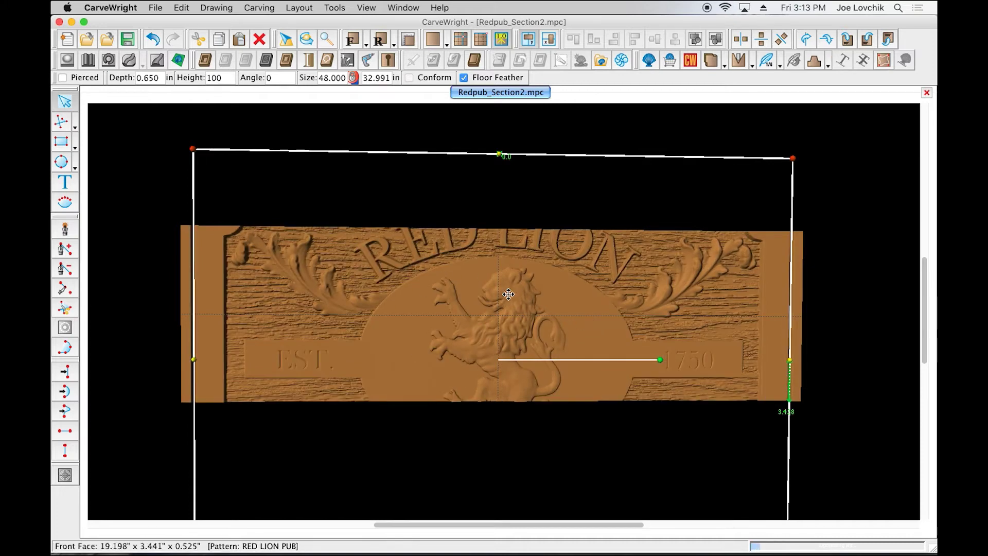
# Face the carving squarely and drag it down so its top border lies on the board
pyautogui.moveTo(617, 351); pyautogui.dragTo(589, 322, button='middle')
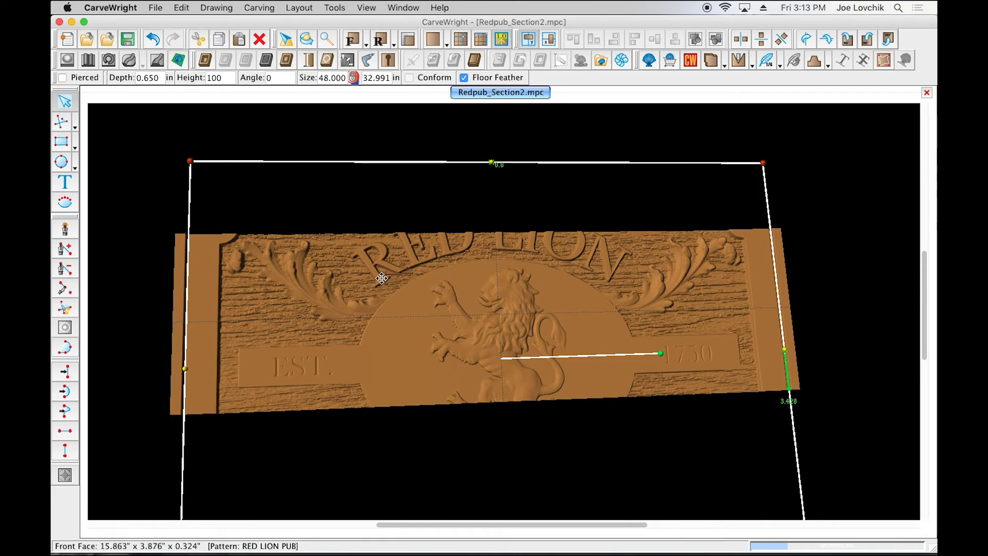
pyautogui.moveTo(527, 317); pyautogui.dragTo(510, 337, button='middle')
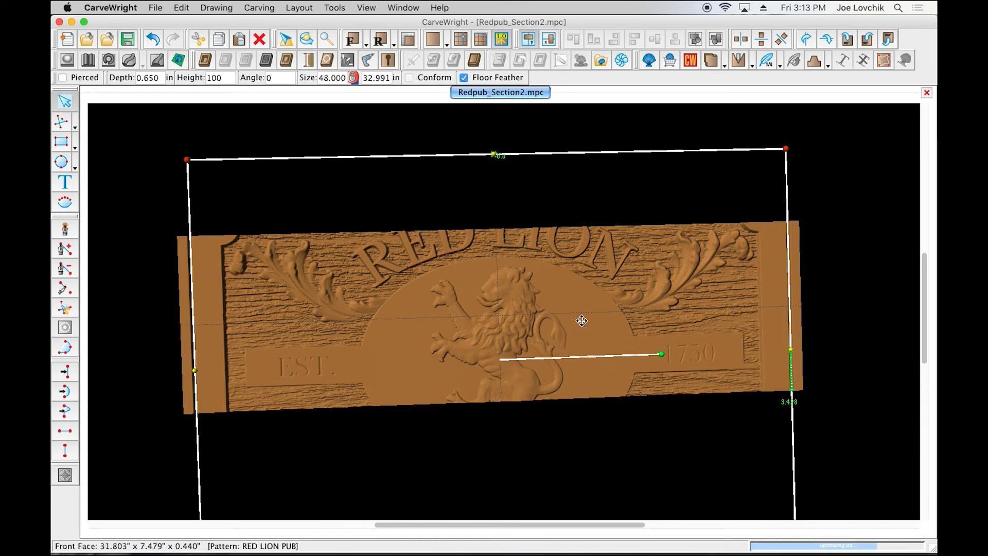
pyautogui.moveTo(169, 302); pyautogui.dragTo(508, 323, button='middle')
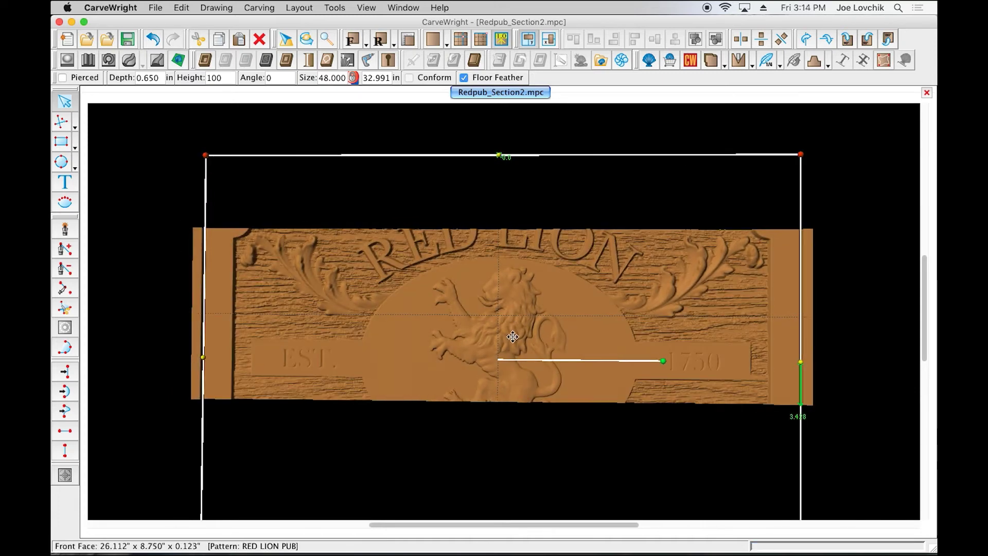
pyautogui.moveTo(465, 272); pyautogui.dragTo(492, 335, button='middle')
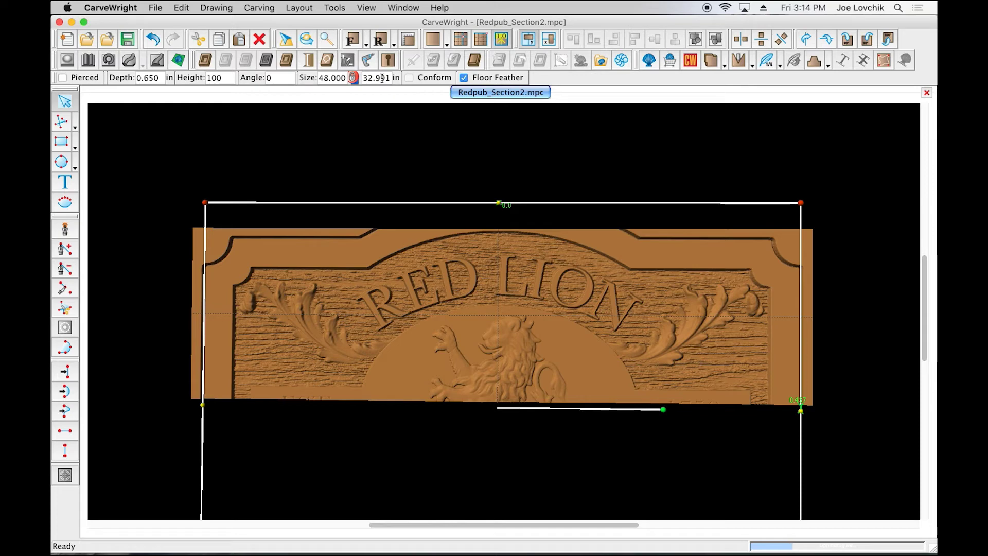
# Deselect the RED LION carving and bring up the board's context menu
pyautogui.doubleClick(382, 78)
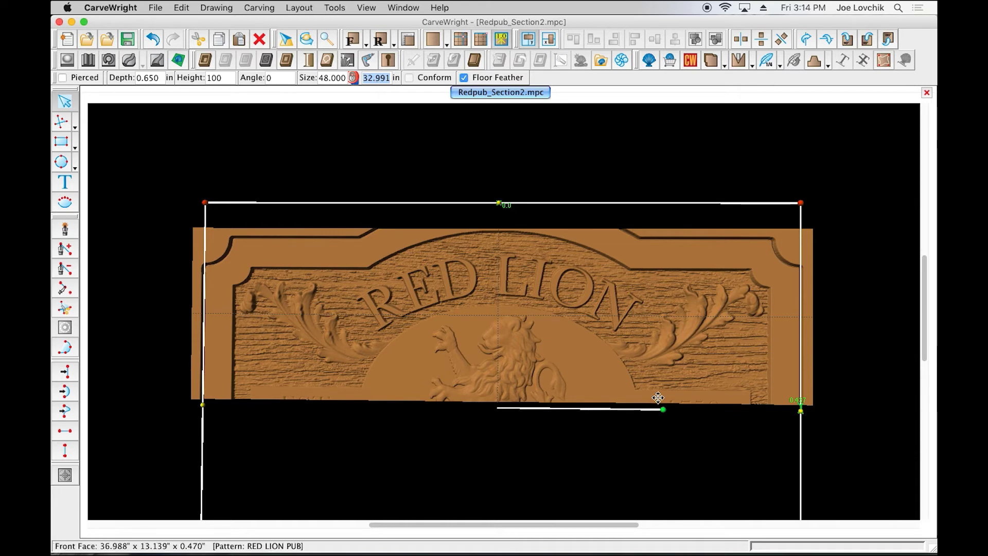
pyautogui.click(807, 246)
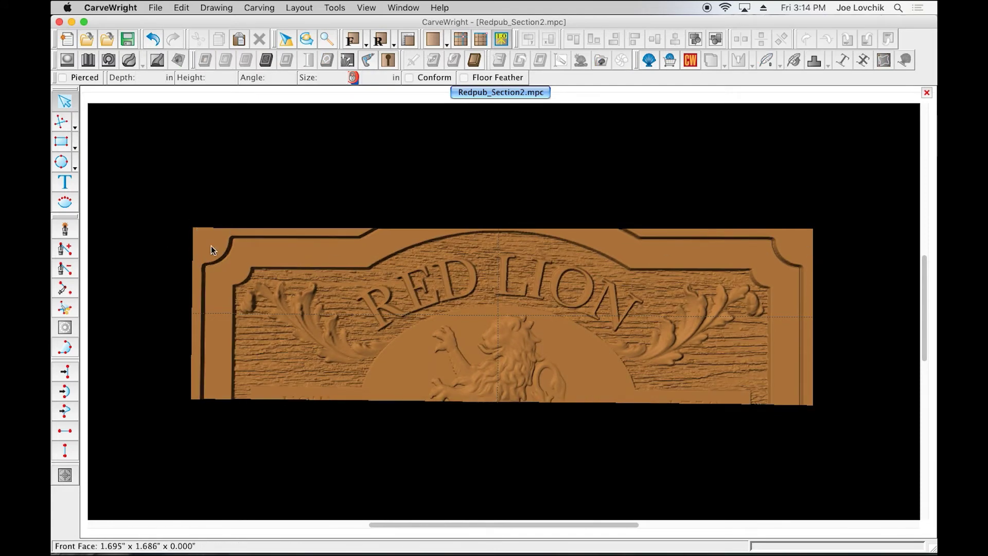
pyautogui.rightClick(195, 236)
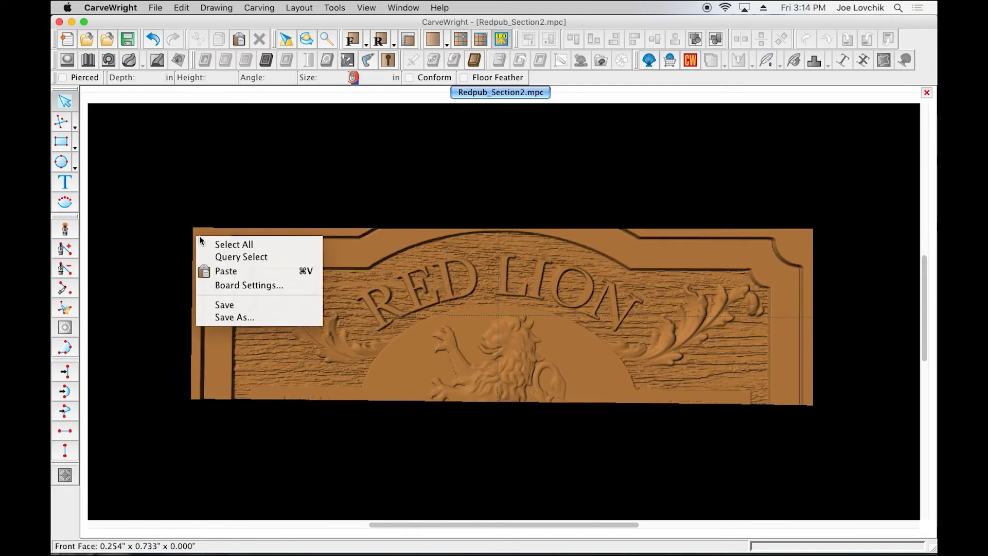
# In Board Settings, change the board width from 14 to 11.25 inches and apply
pyautogui.click(224, 284)
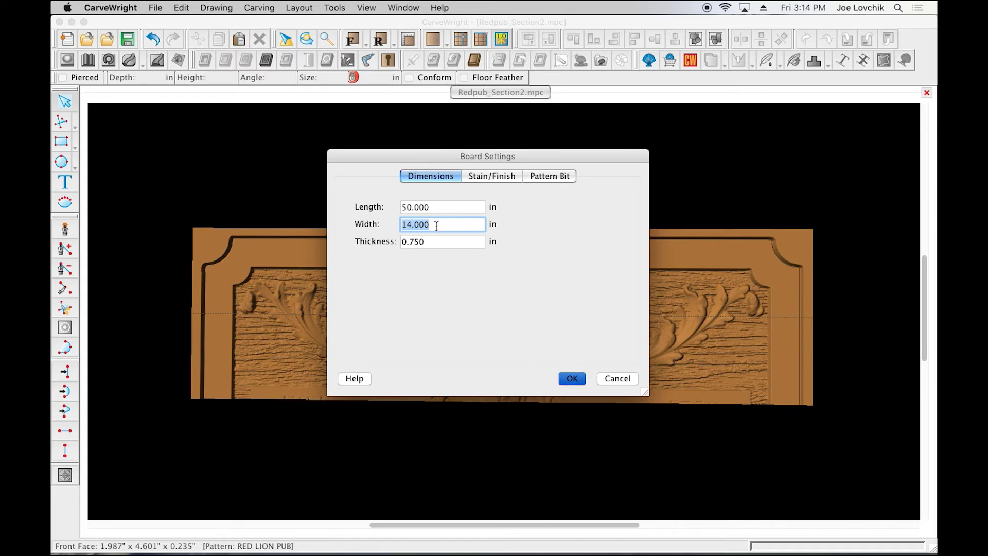
pyautogui.write('12')
pyautogui.doubleClick(436, 226)
pyautogui.write('11')
pyautogui.click(576, 381)
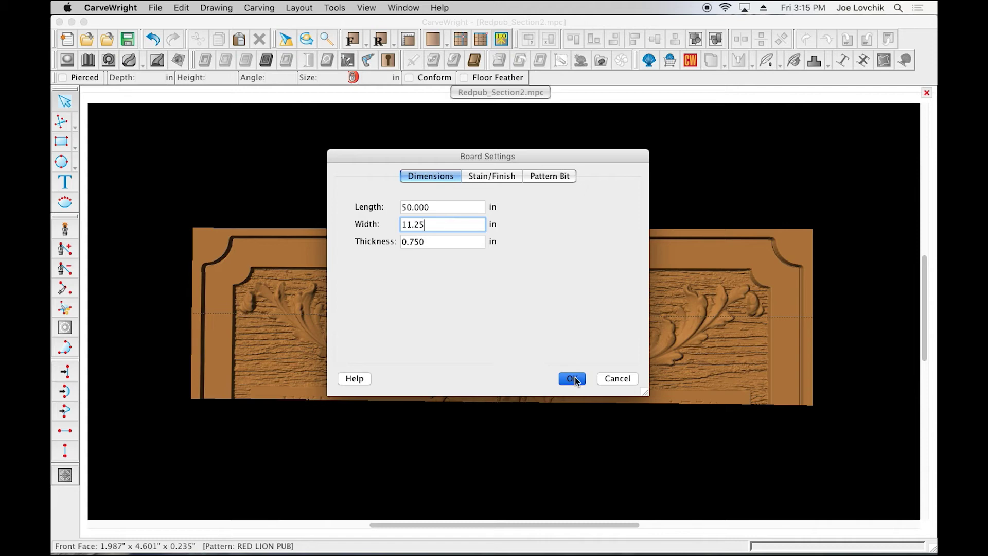
pyautogui.click(573, 379)
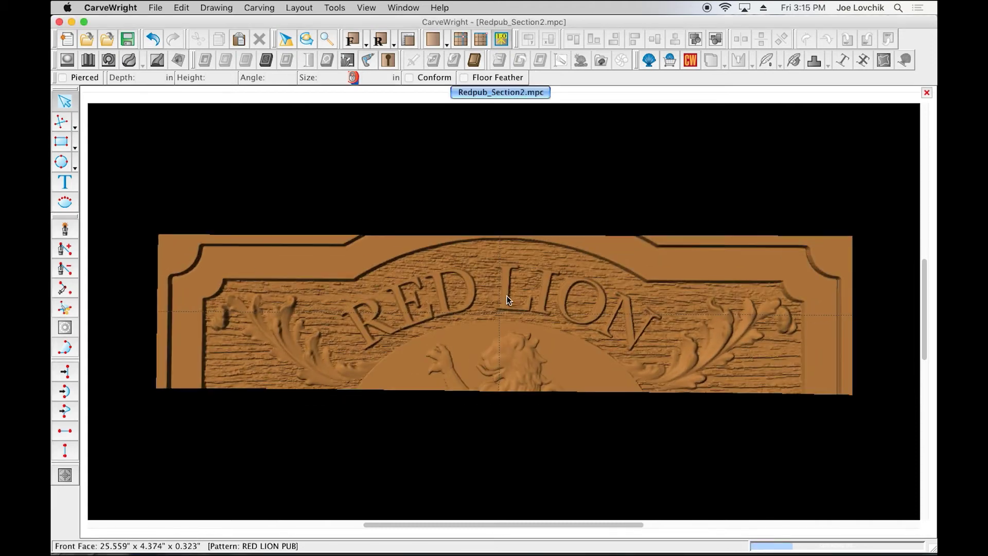
# Move the RED LION pattern down, attach it 11 inches from the board edge, and save as Redpub_Section1.mpc
pyautogui.click(619, 243)
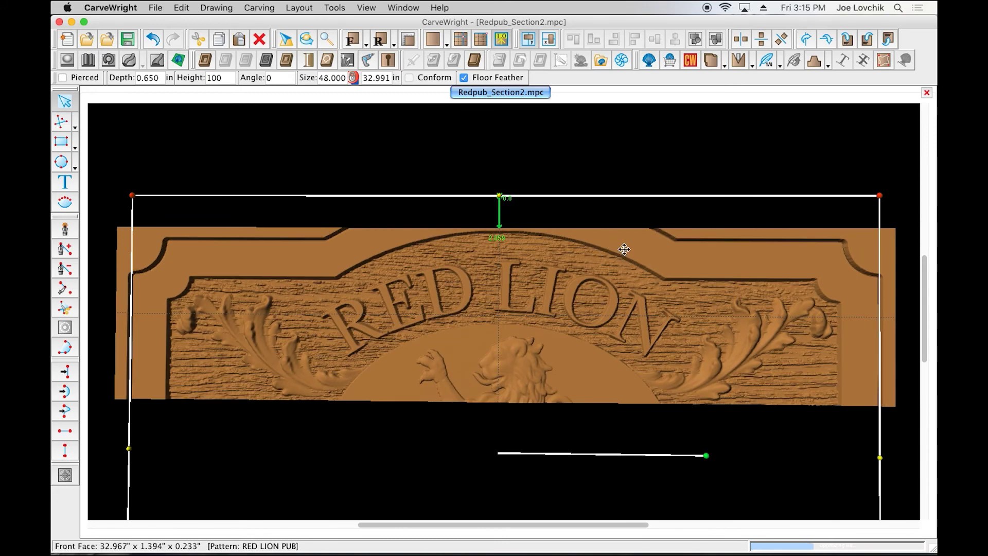
pyautogui.moveTo(623, 246); pyautogui.dragTo(624, 283)
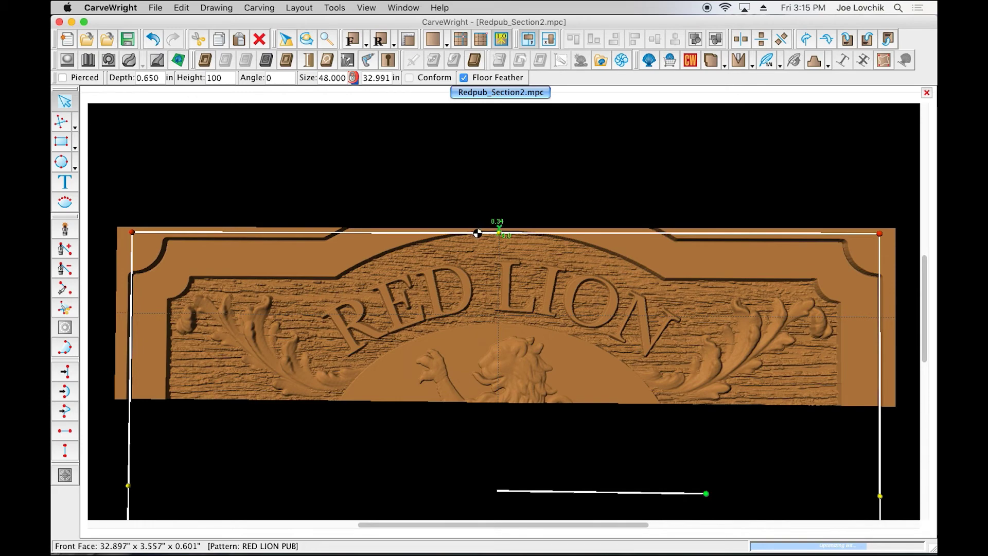
pyautogui.rightClick(502, 237)
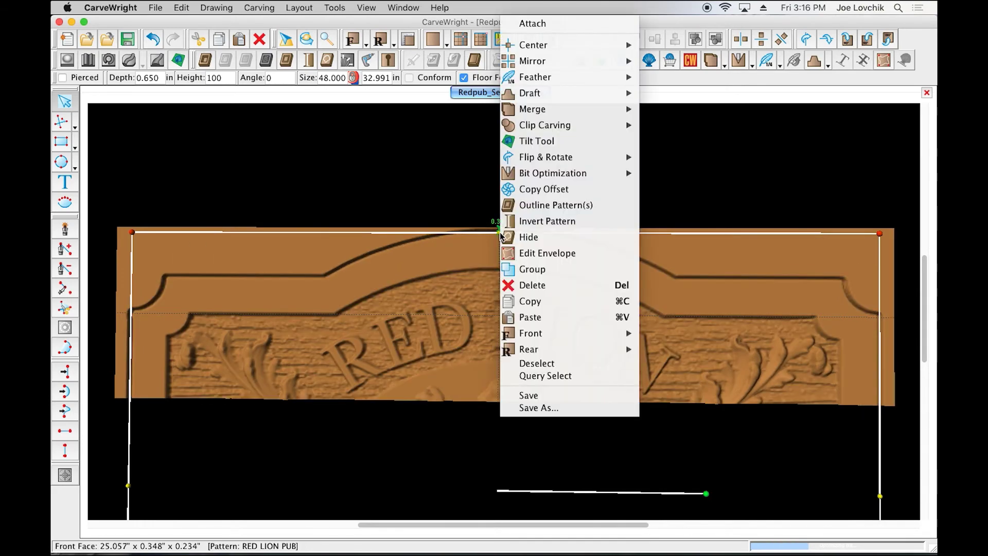
pyautogui.click(535, 23)
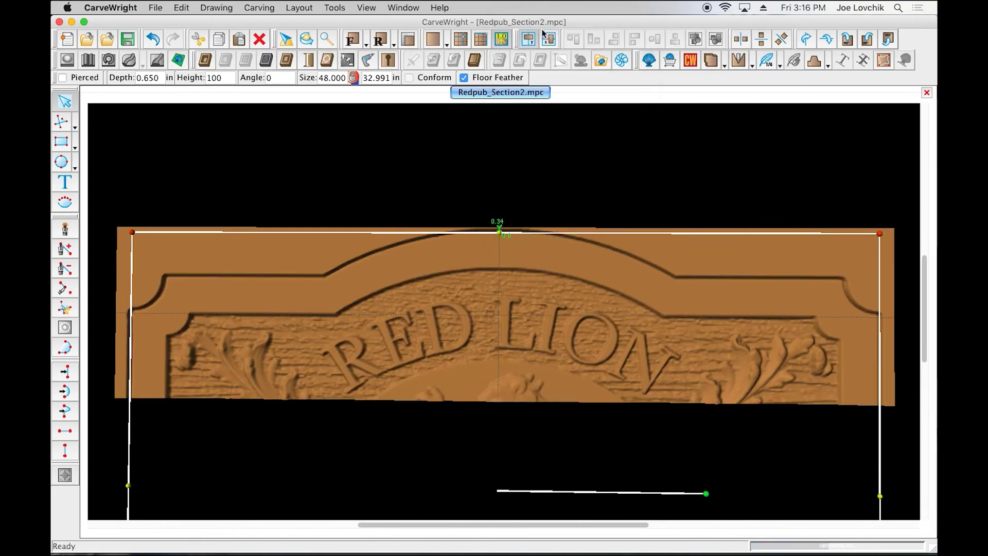
pyautogui.click(494, 405)
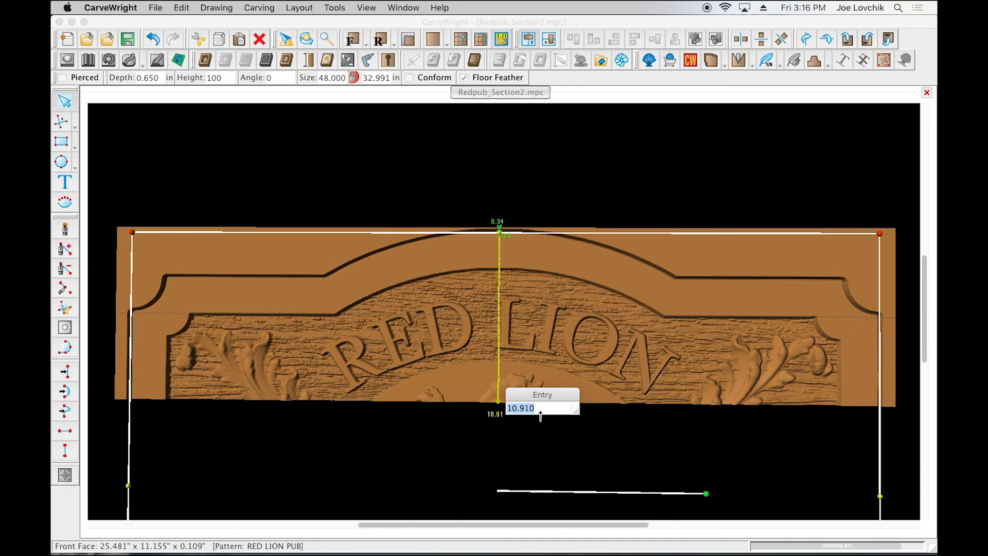
pyautogui.write('11')
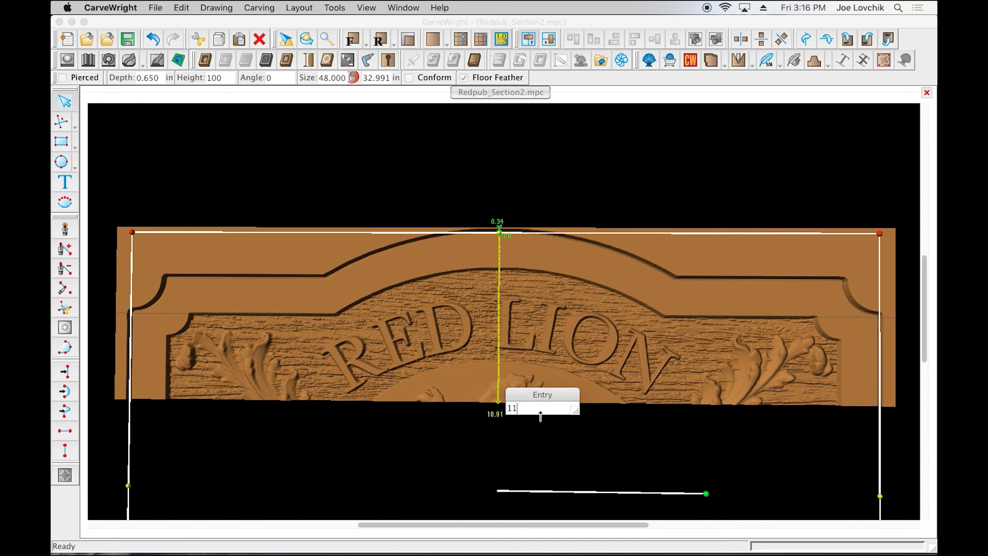
pyautogui.press('Return')
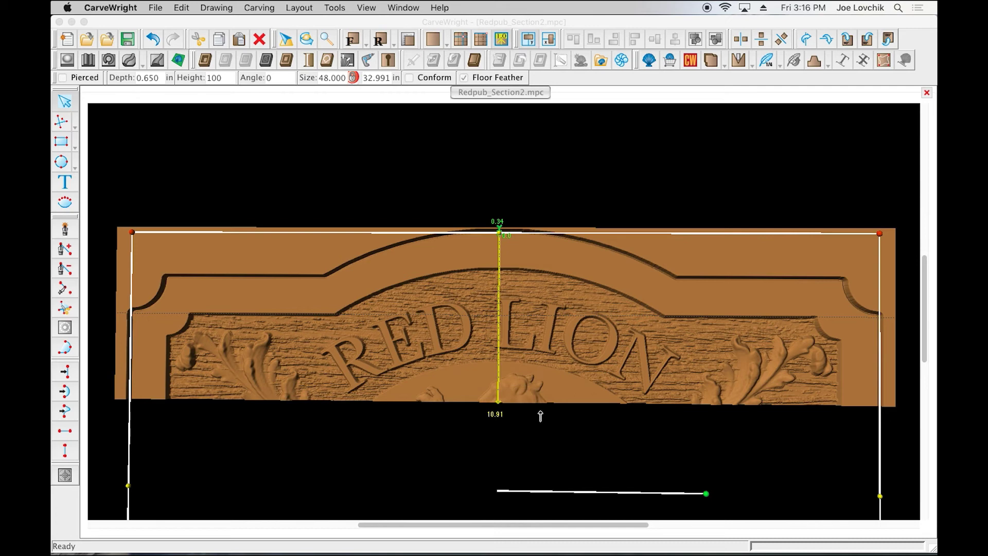
pyautogui.click(155, 7)
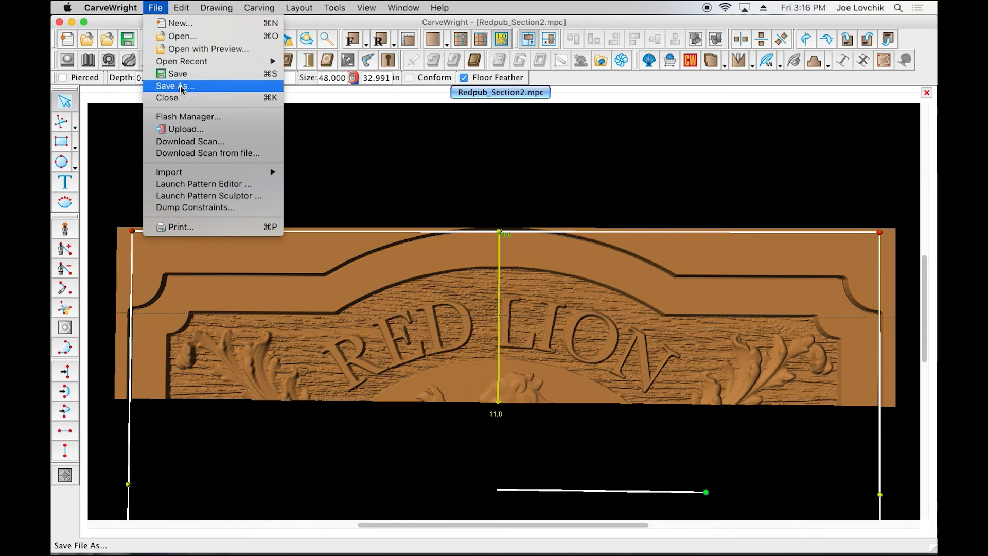
pyautogui.click(180, 85)
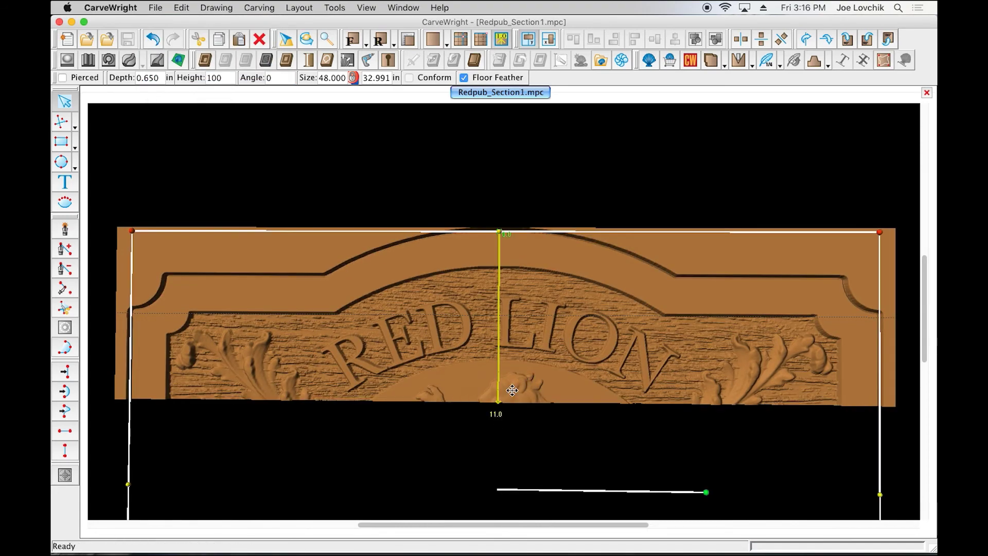
# Detach the pattern and re-attach it at its bottom with an 11-inch distance
pyautogui.rightClick(498, 418)
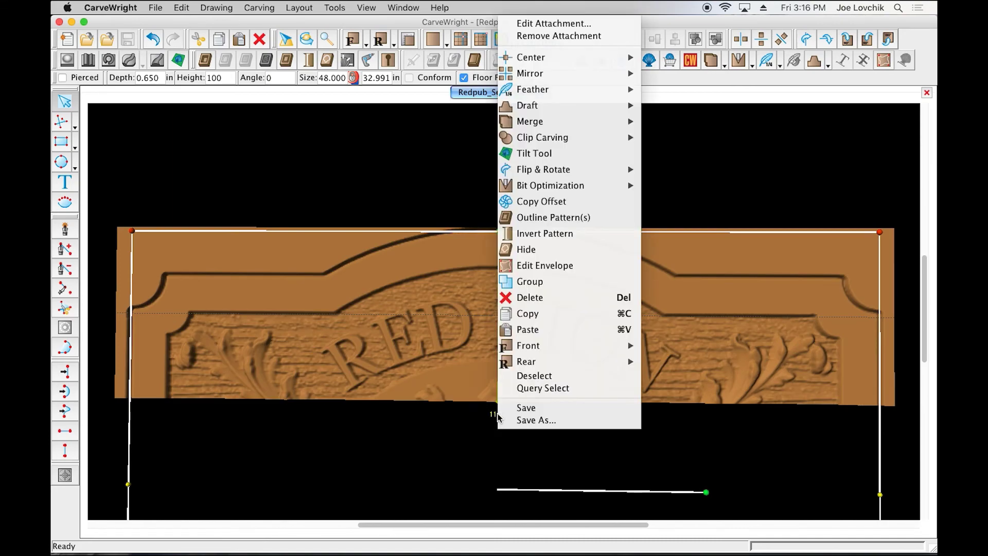
pyautogui.click(538, 36)
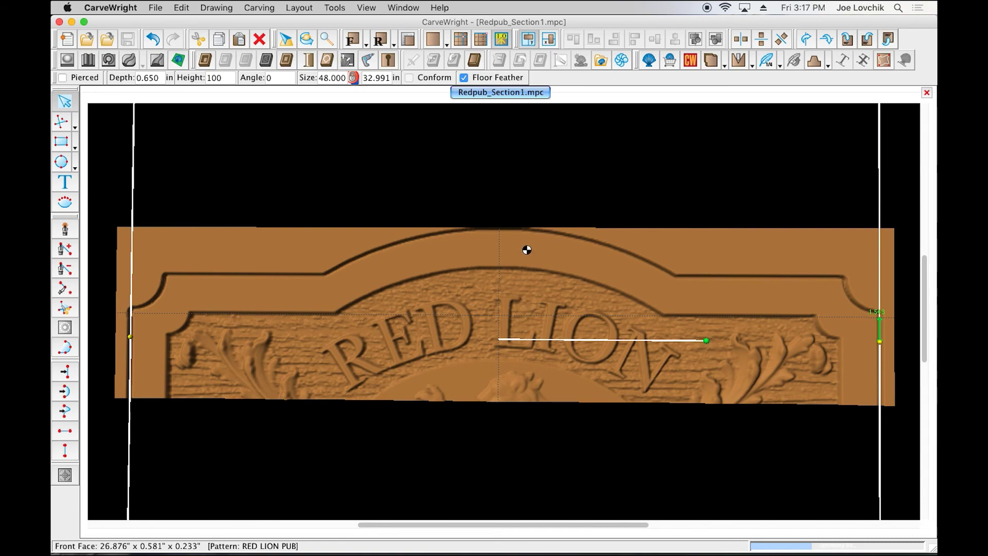
pyautogui.rightClick(499, 393)
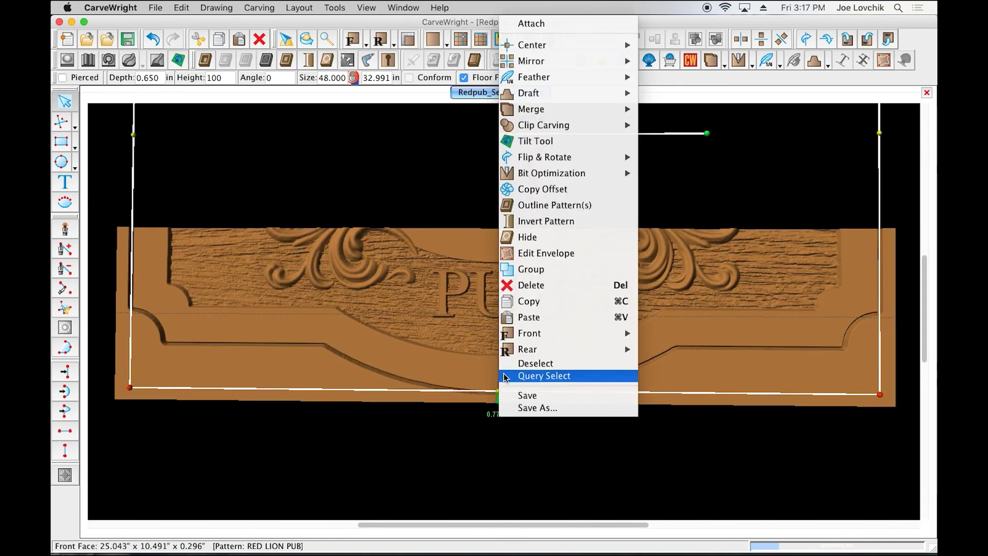
pyautogui.moveTo(569, 43)
pyautogui.click(679, 43)
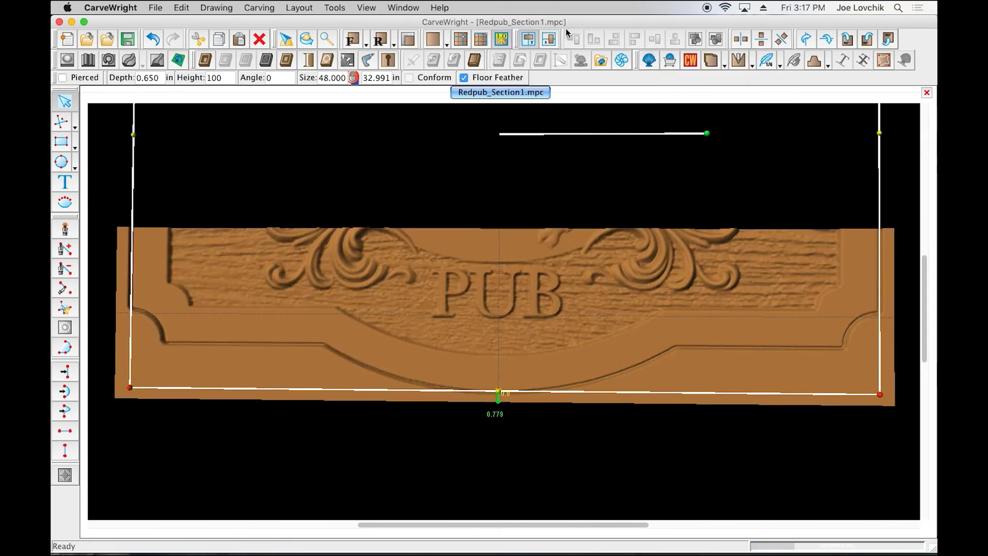
pyautogui.doubleClick(497, 239)
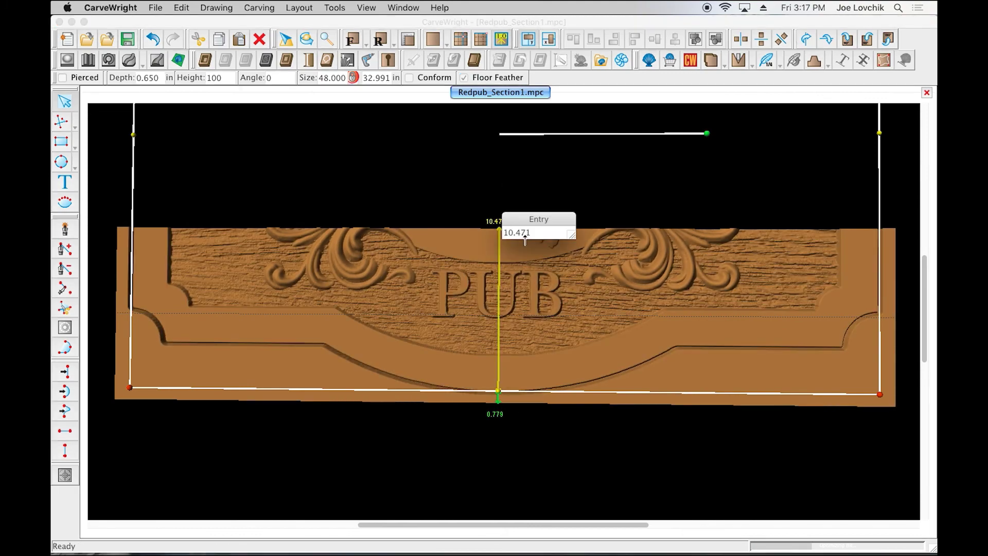
pyautogui.write('11')
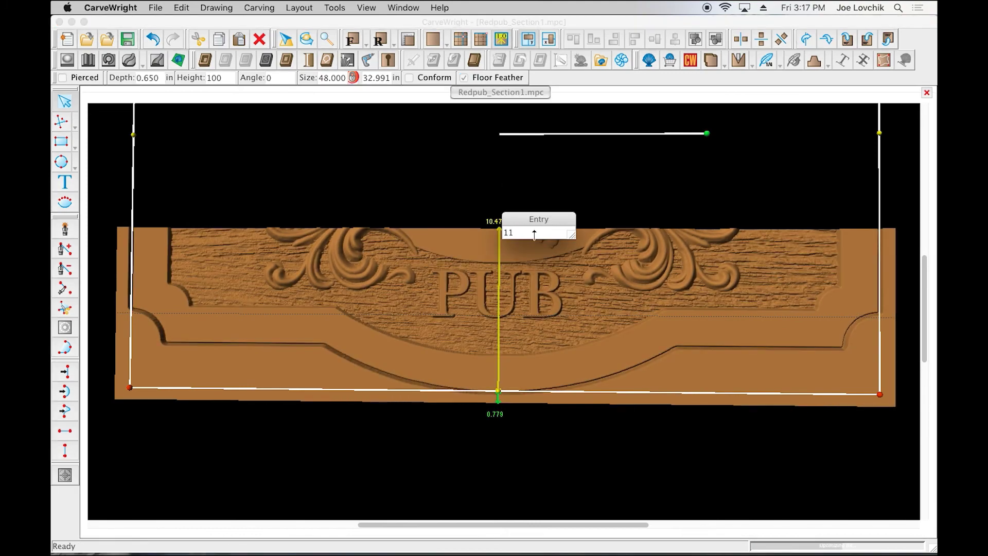
pyautogui.press('Return')
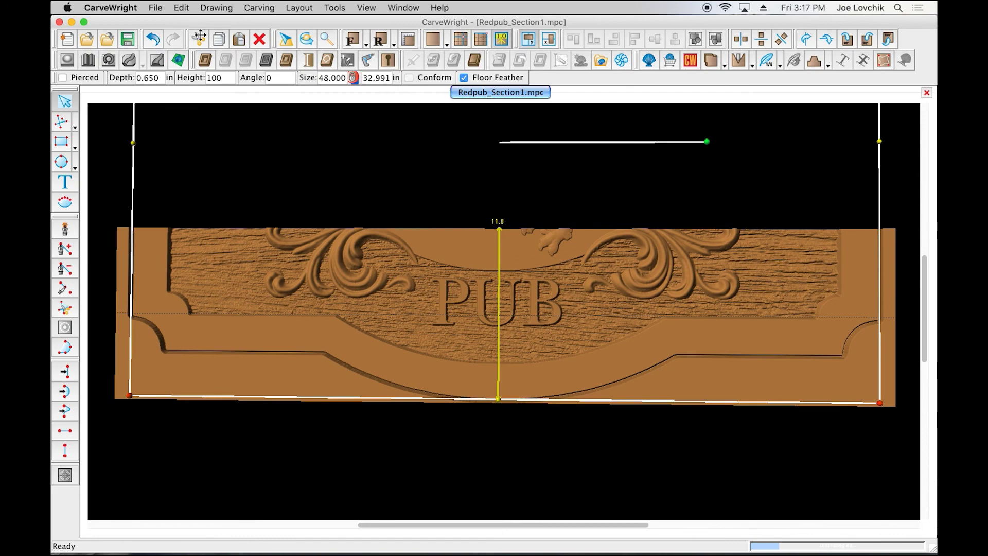
# Open and dismiss the File menu, then bring up the attachment's options
pyautogui.click(154, 6)
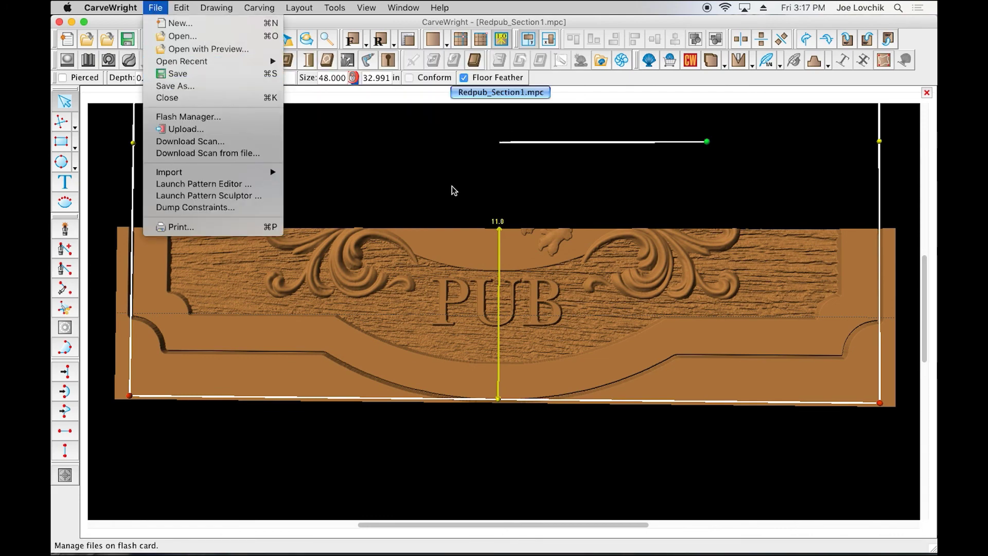
pyautogui.click(564, 262)
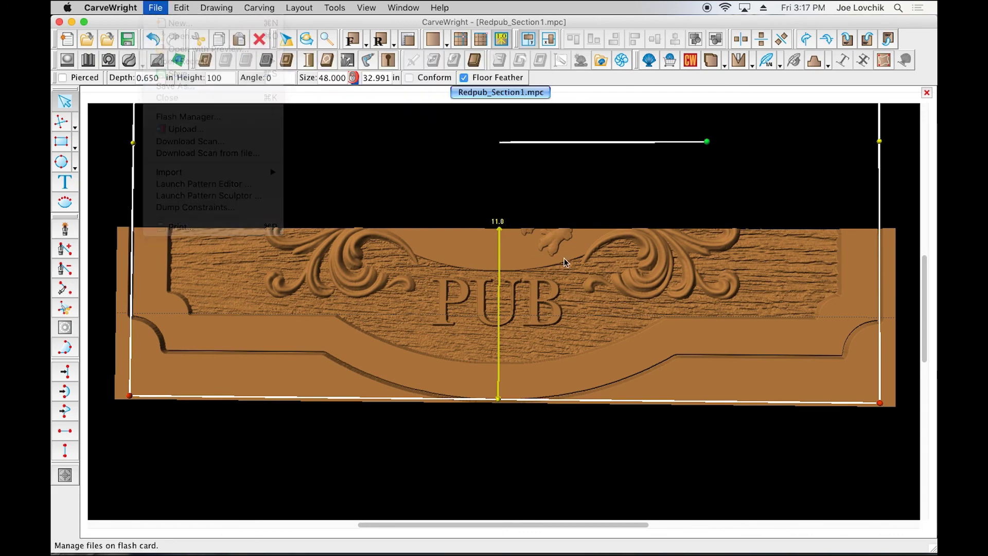
pyautogui.rightClick(497, 224)
# Remove the attachment and centre the pattern both ways on the board
pyautogui.click(556, 33)
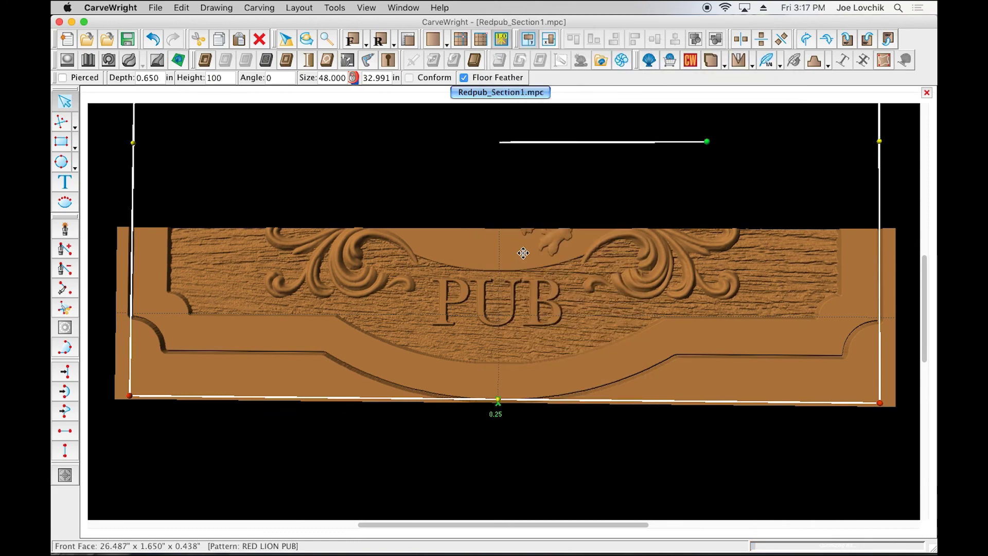
pyautogui.rightClick(522, 253)
pyautogui.moveTo(651, 25)
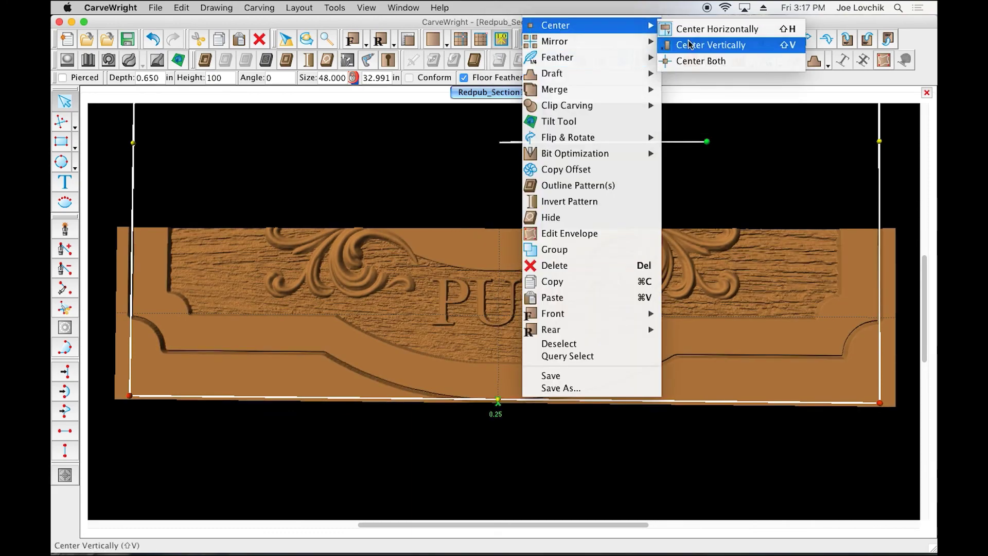
pyautogui.click(709, 60)
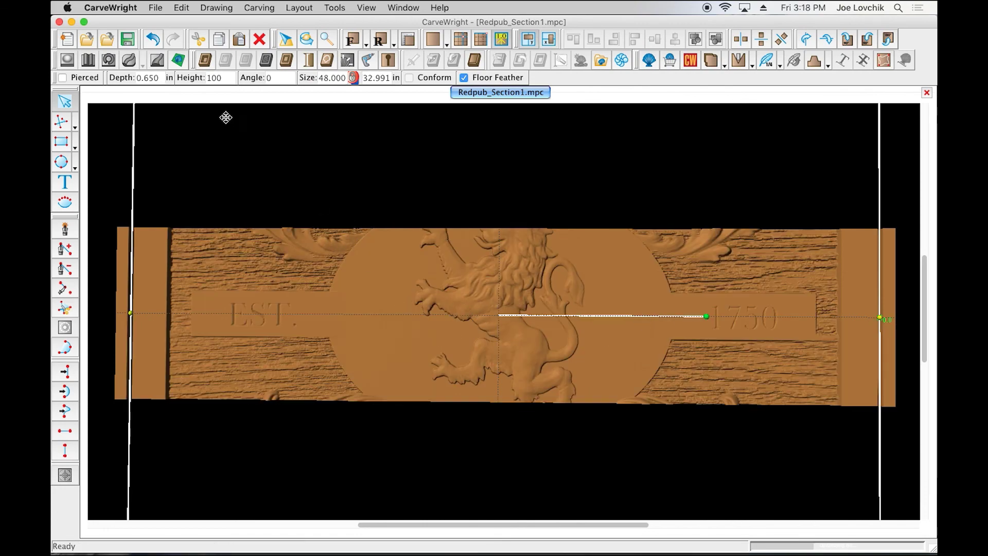
# Save Redpub_Section1.mpc again and deselect the pattern
pyautogui.click(156, 8)
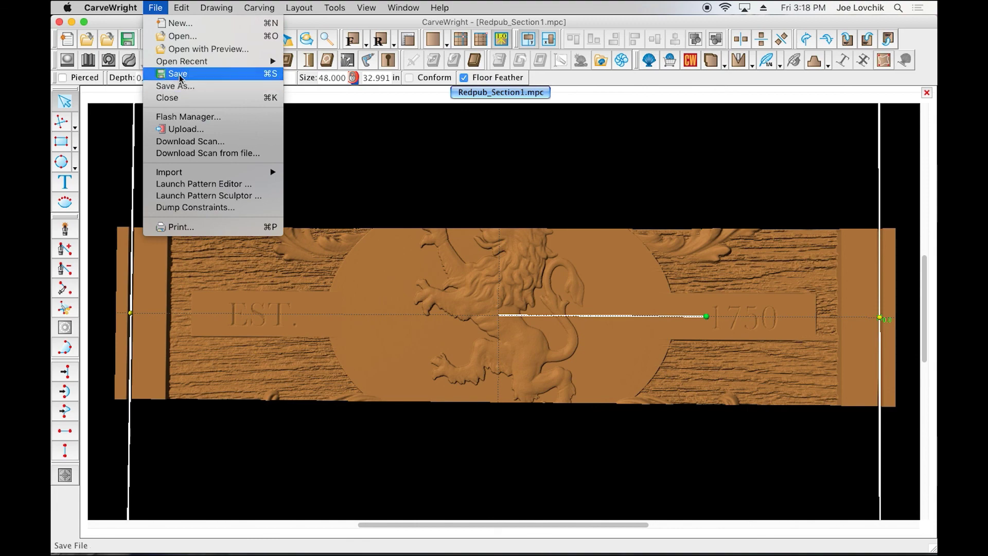
pyautogui.click(119, 156)
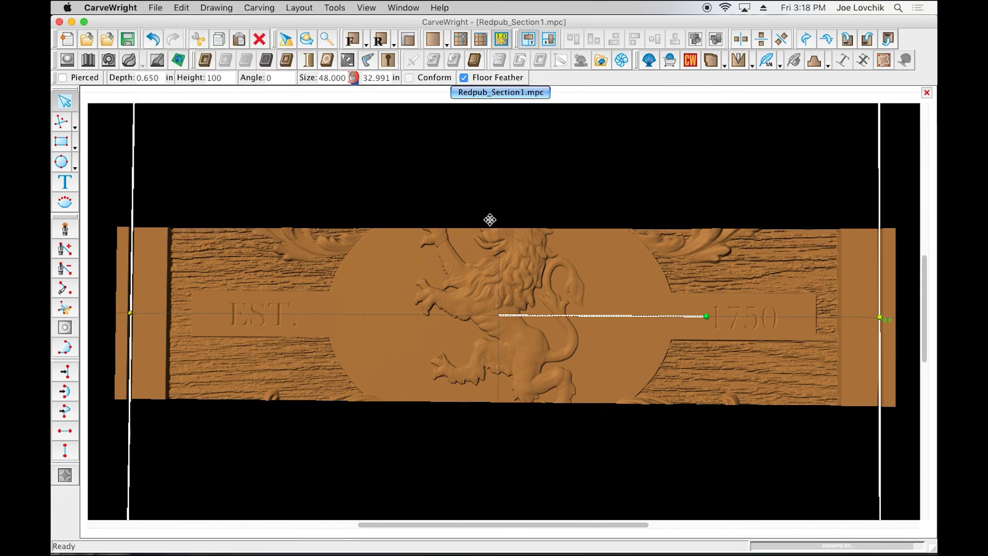
pyautogui.click(128, 211)
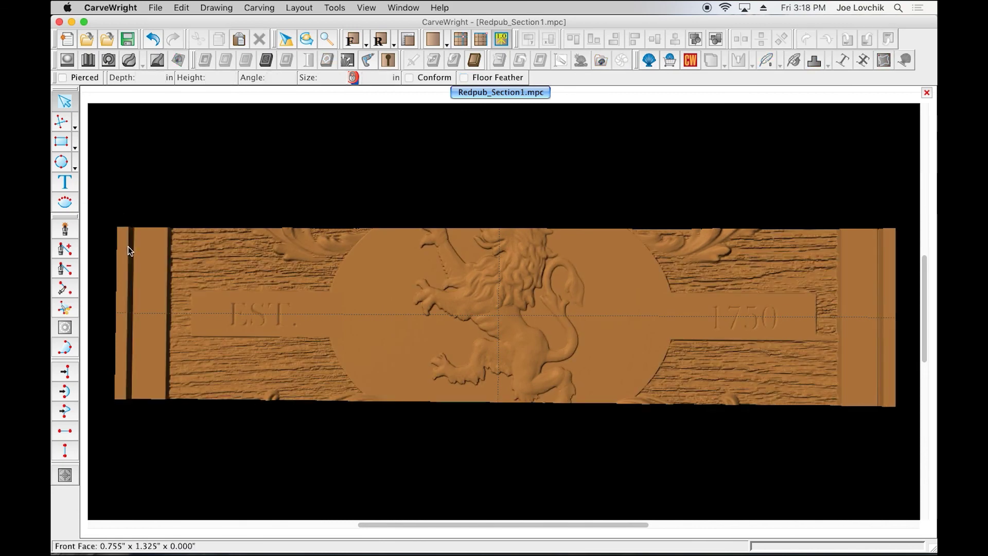